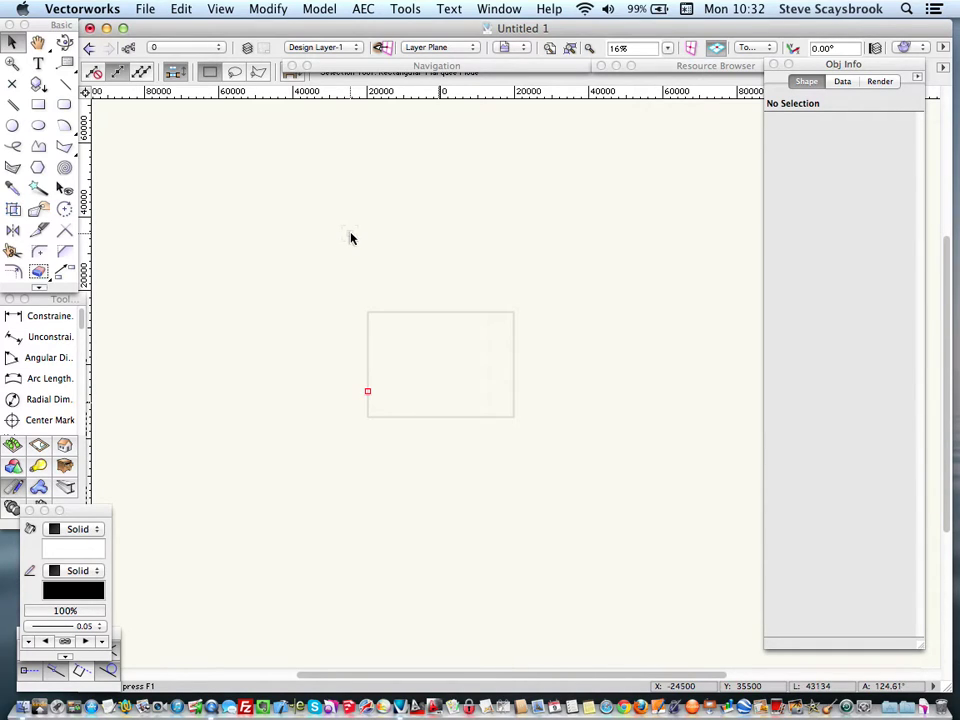
Import page 1 of the PDF "Master Printing sheets 13-06-19.pdf" from the Desktop into the drawing without a reference.
click(145, 9)
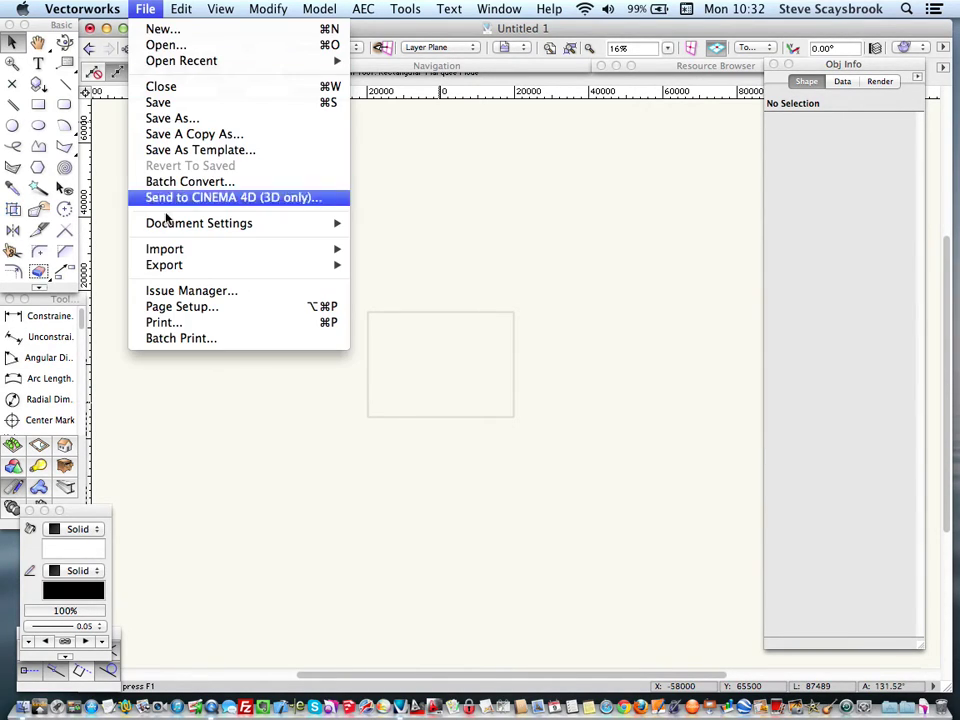
mouse_move(167, 251)
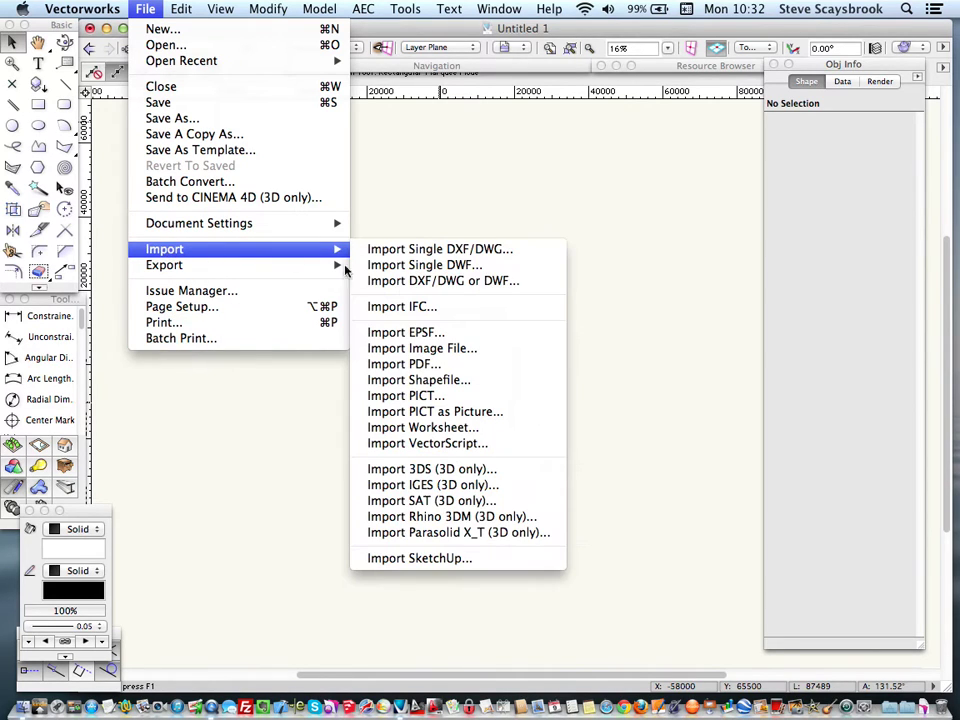
click(403, 364)
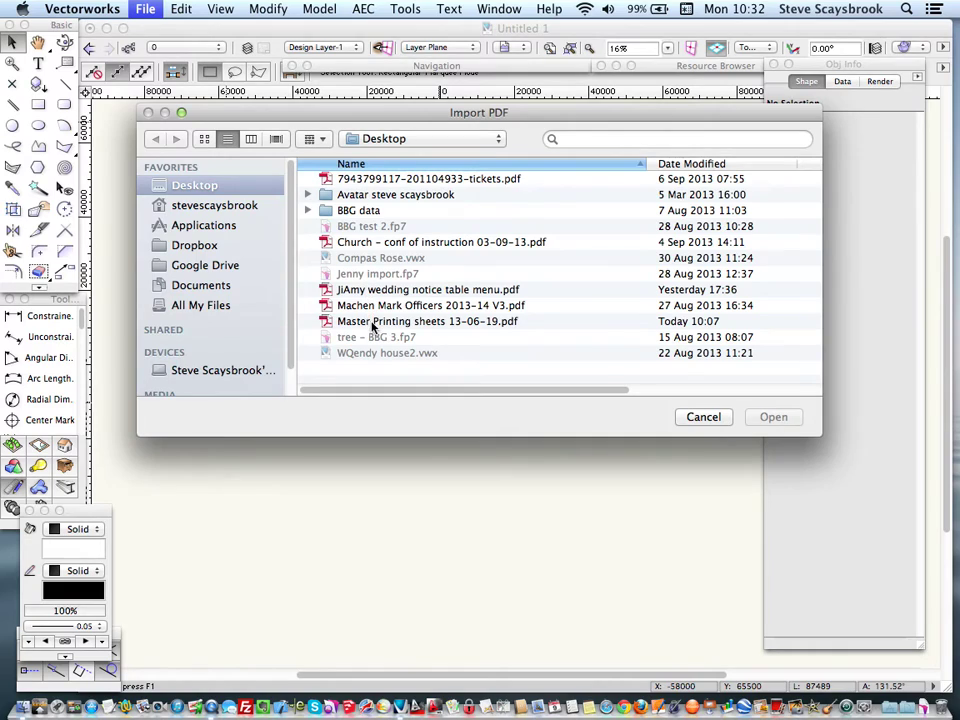
click(380, 321)
click(766, 418)
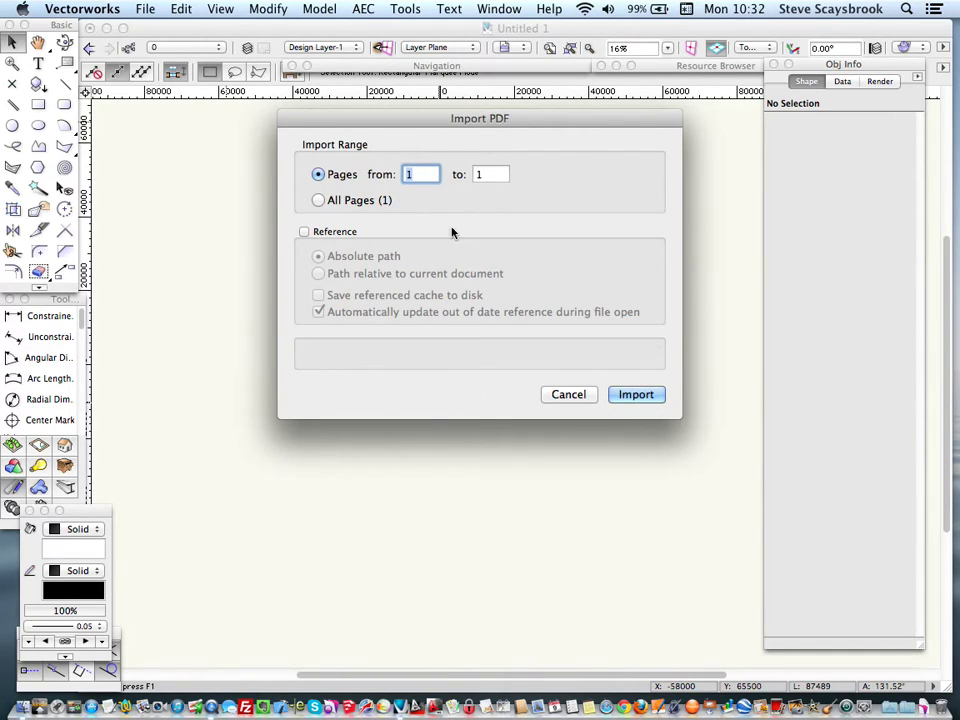
click(634, 395)
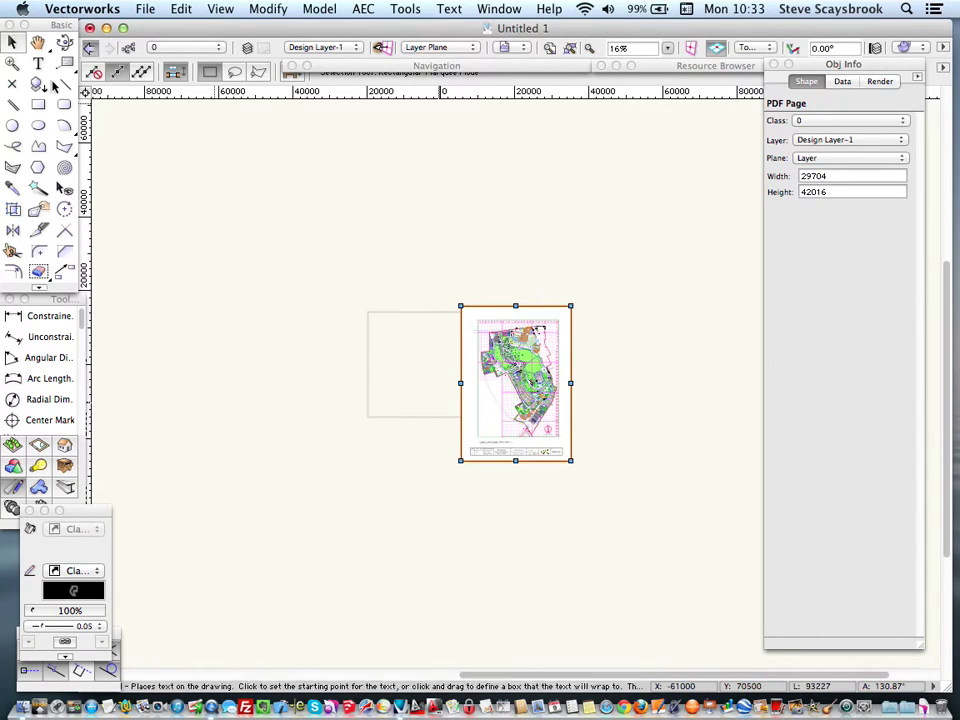
click(332, 364)
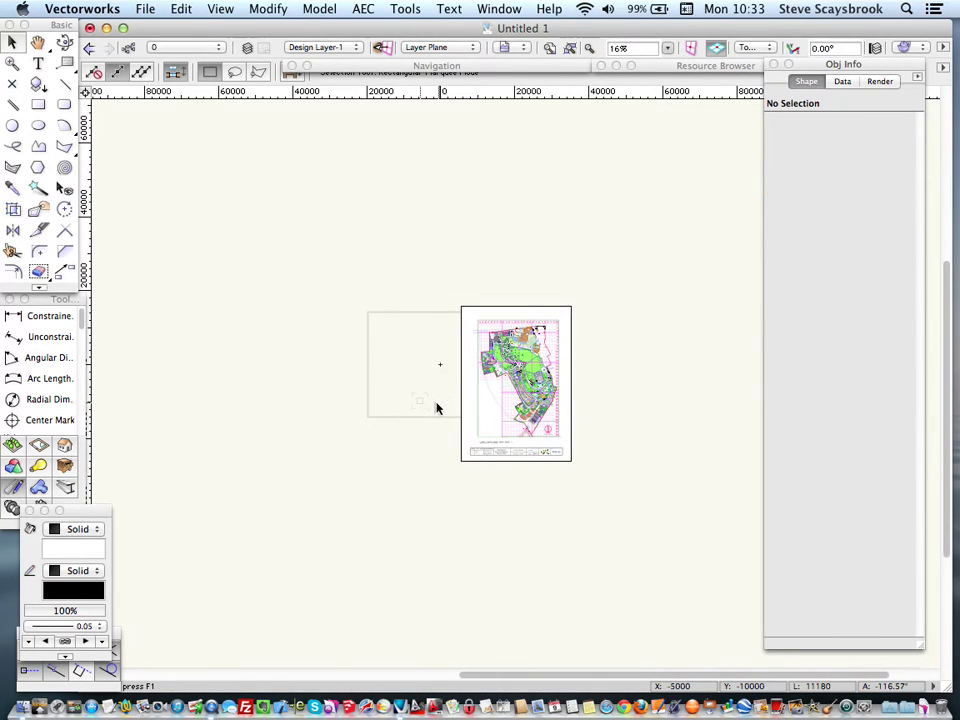
Examine the 1:1250 scale bar beneath the imported garden plan, declining to name and save the document.
scroll(432, 393, up, 1)
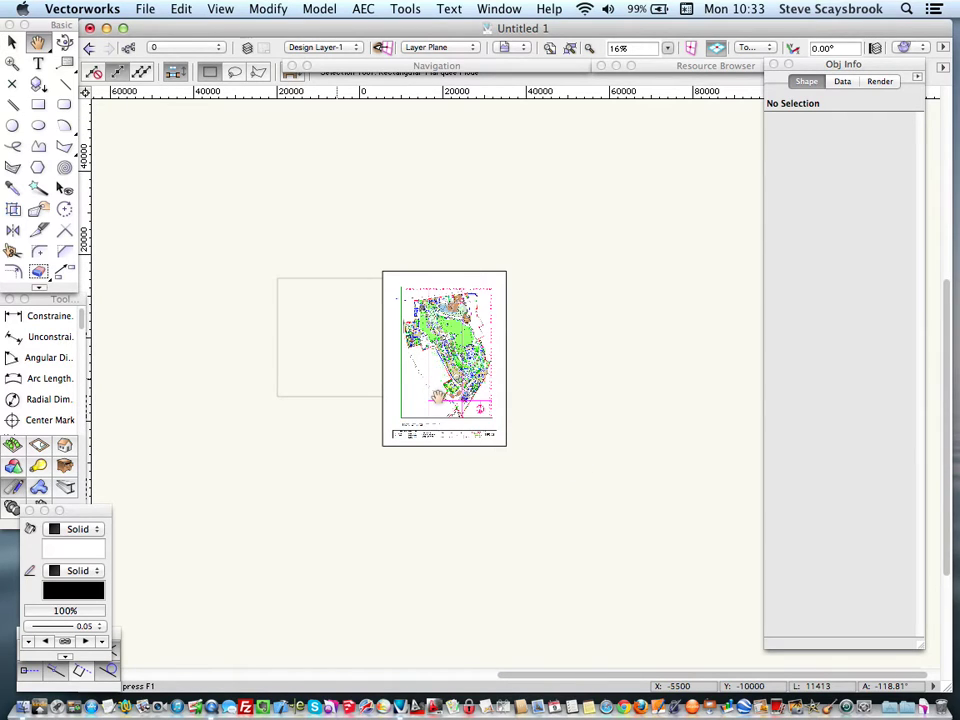
scroll(437, 398, up, 1)
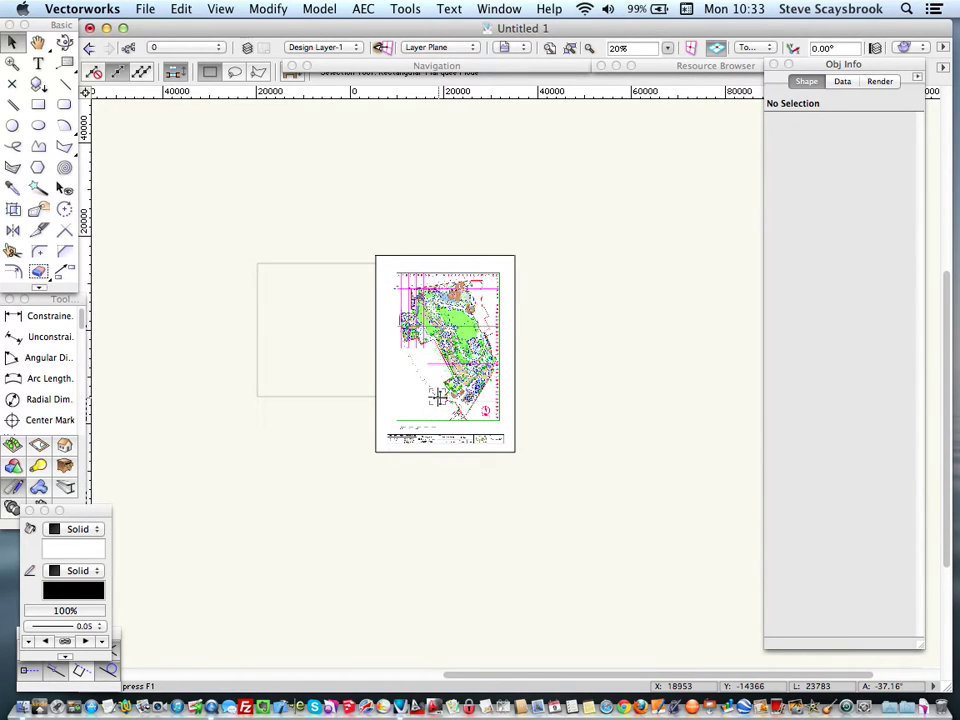
scroll(438, 398, up, 2)
scroll(439, 398, up, 1)
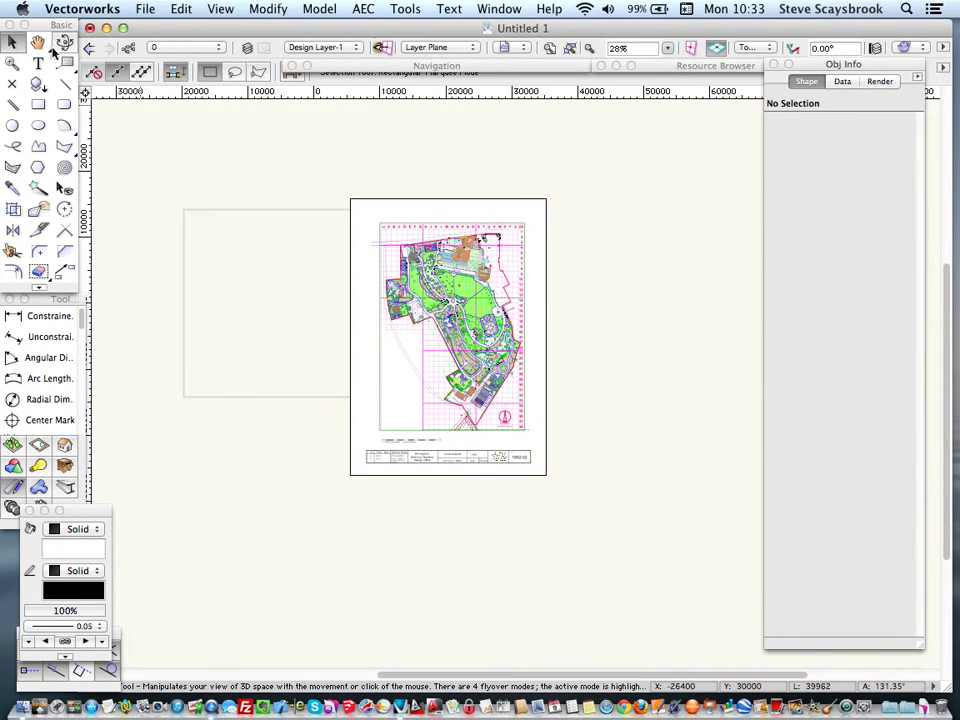
scroll(424, 428, up, 3)
scroll(424, 430, up, 3)
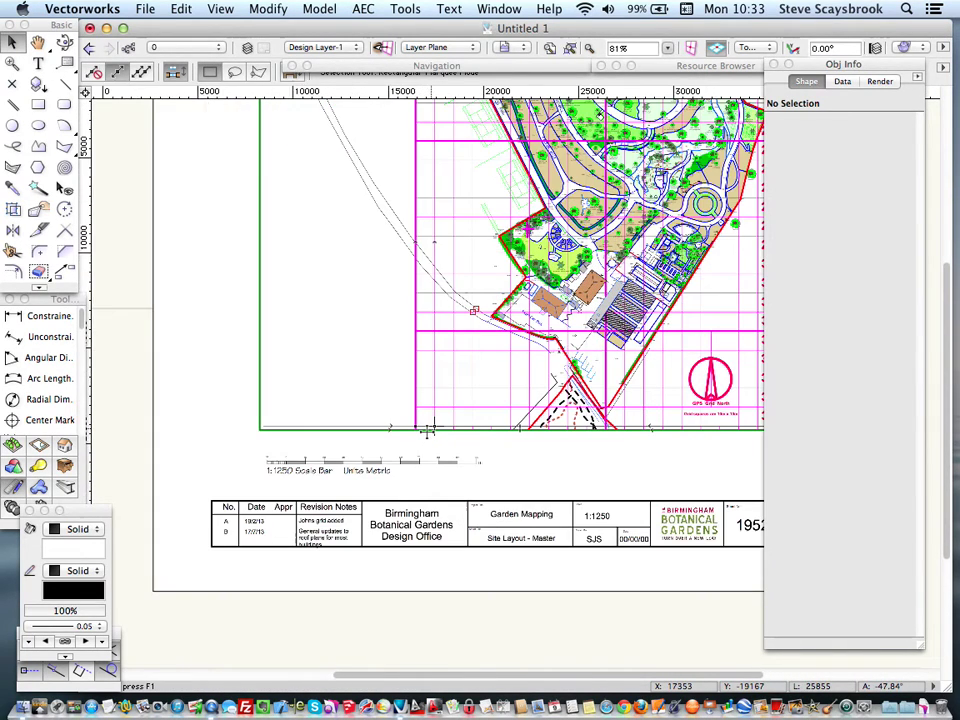
scroll(426, 432, up, 3)
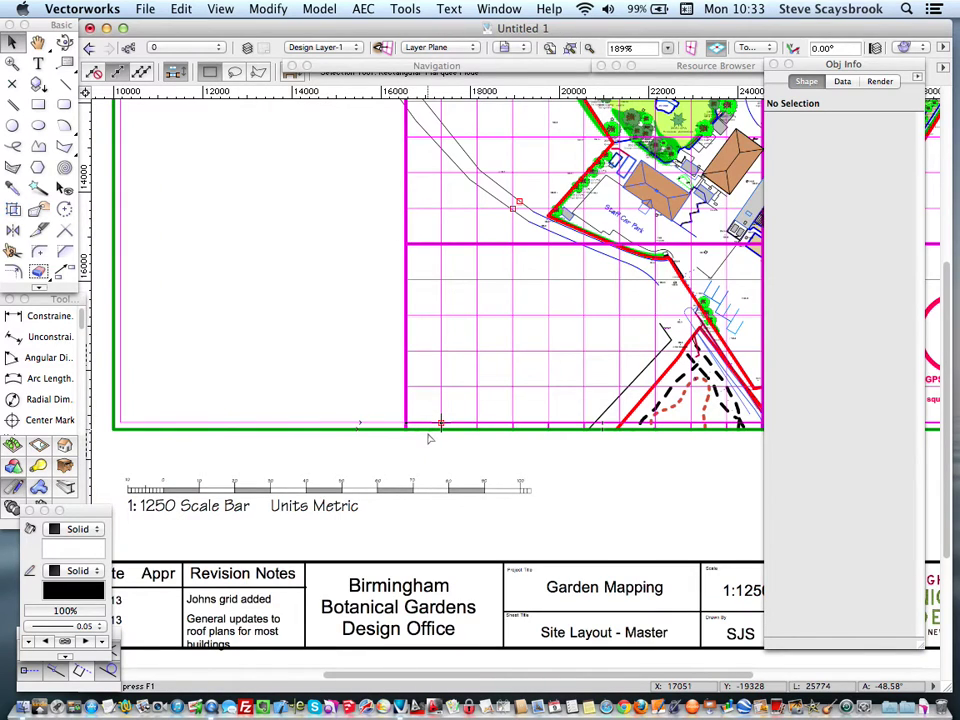
key(space)
mouse_move(428, 439)
mouse_down()
mouse_move(431, 349)
mouse_move(444, 308)
mouse_up()
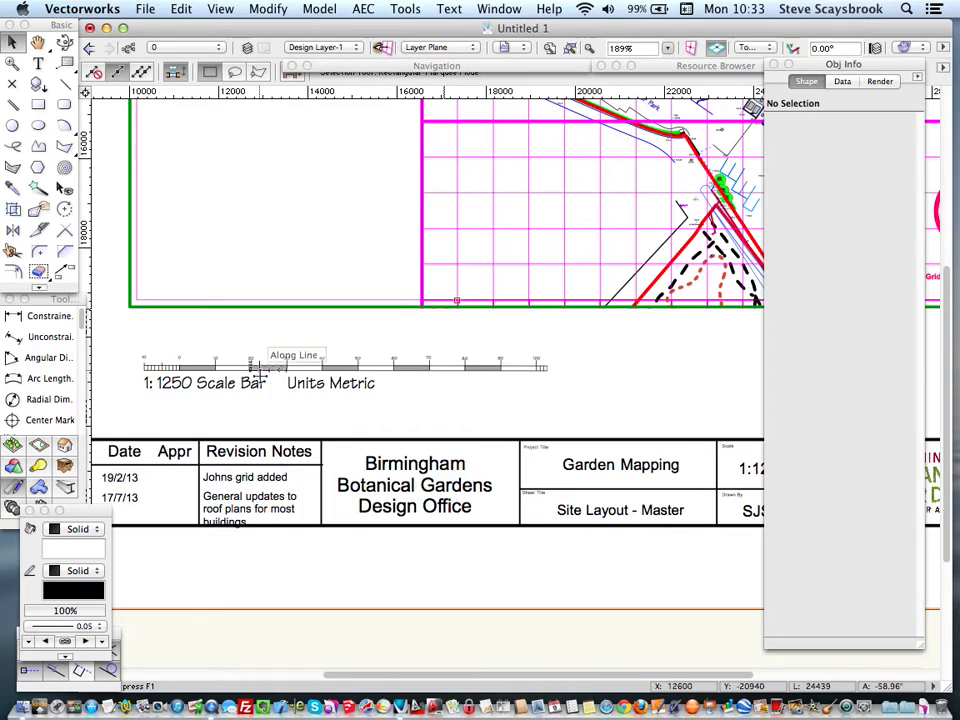
scroll(250, 375, up, 1)
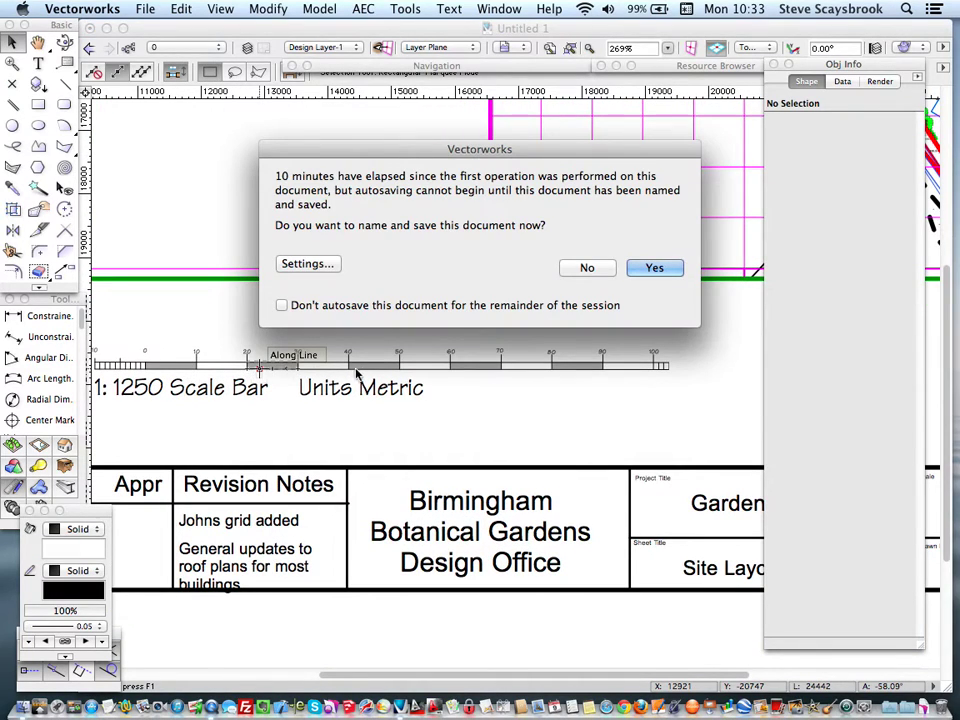
click(587, 268)
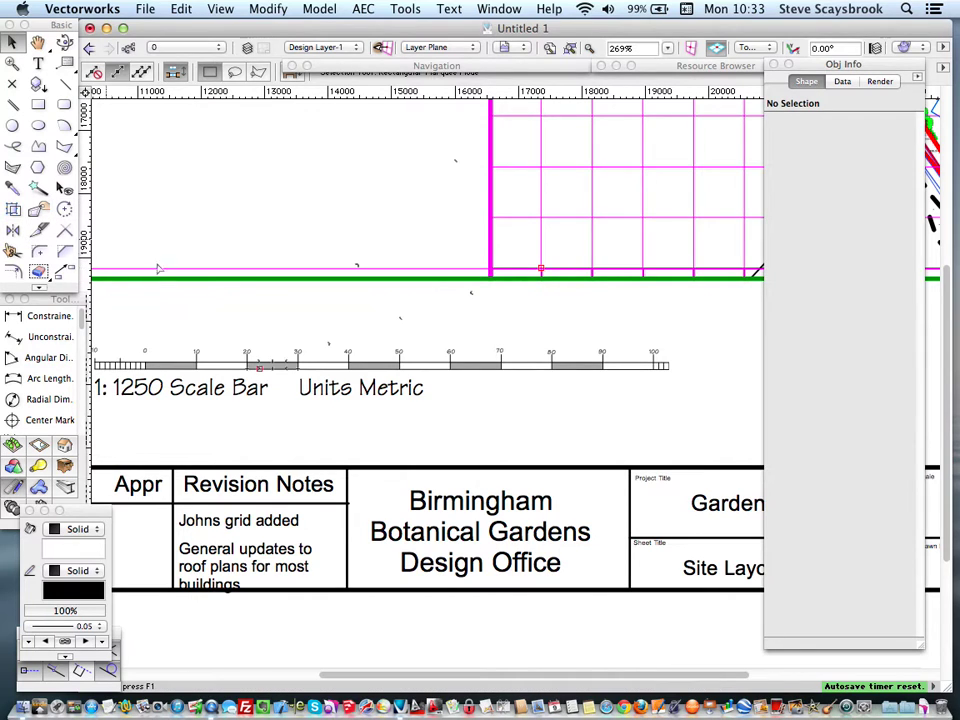
scroll(334, 413, down, 1)
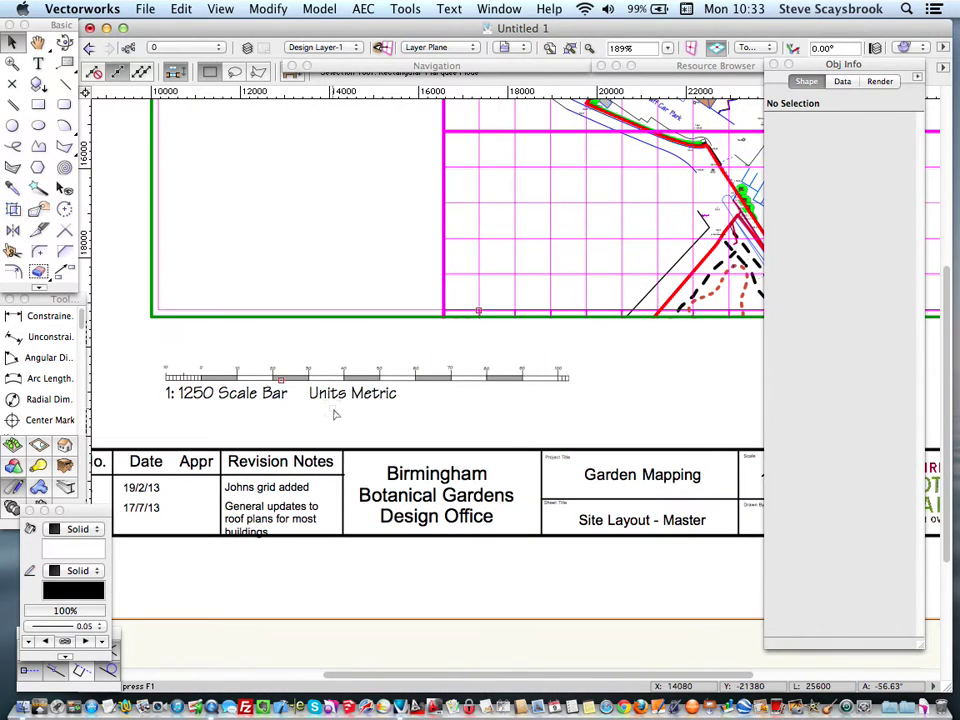
scroll(334, 413, up, 1)
scroll(258, 368, up, 1)
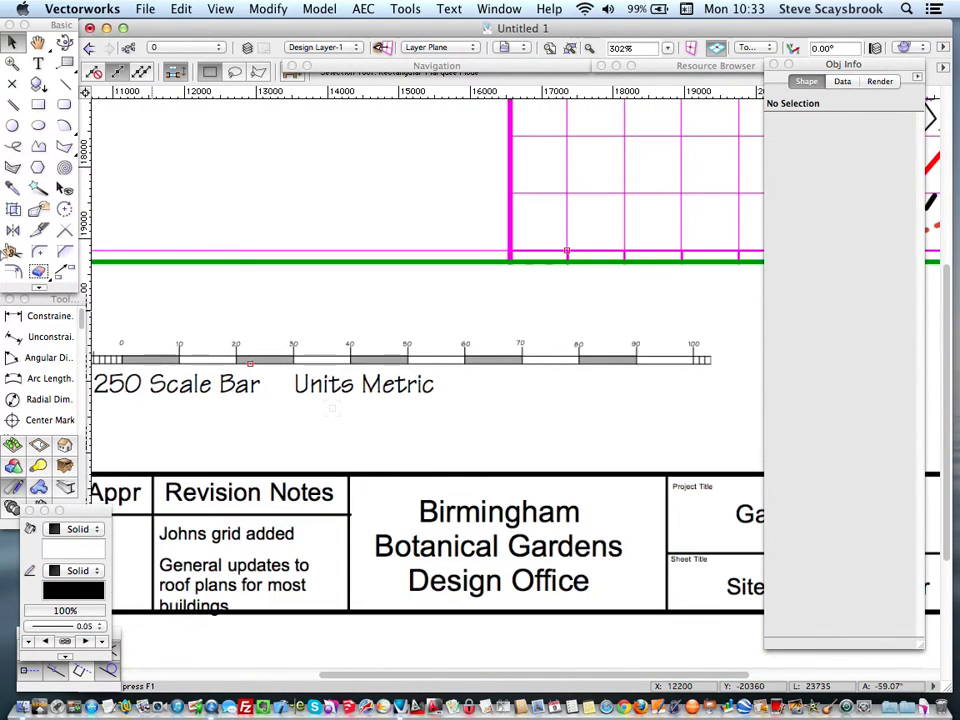
Add a constrained linear dimension between the 50 and 60 marks of the scale bar, placed above the bar.
click(30, 315)
scroll(360, 352, right, 3)
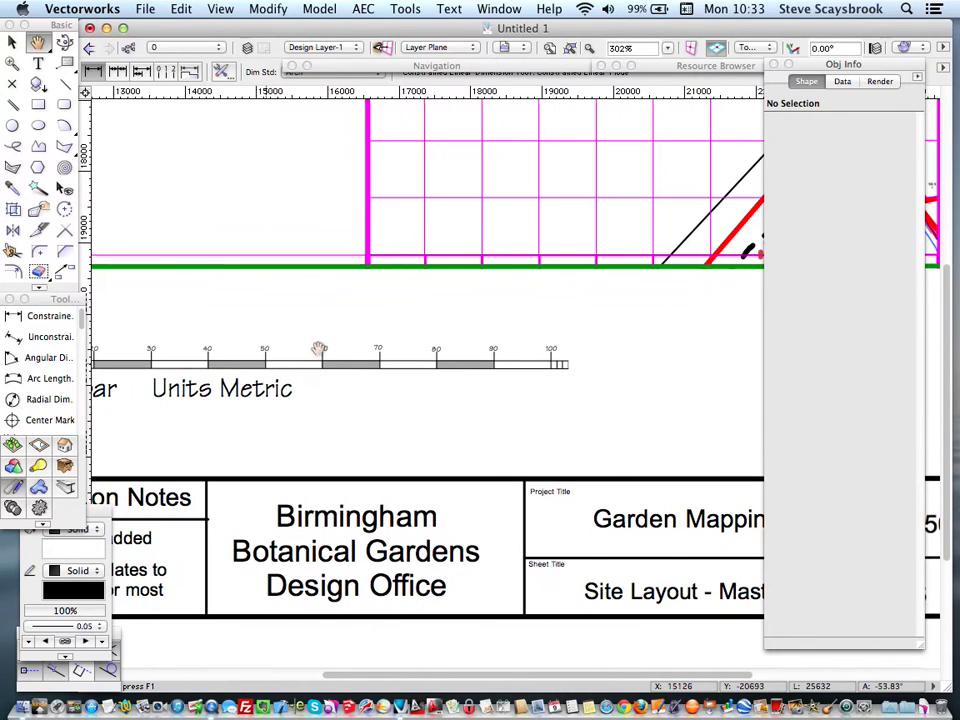
scroll(336, 347, up, 1)
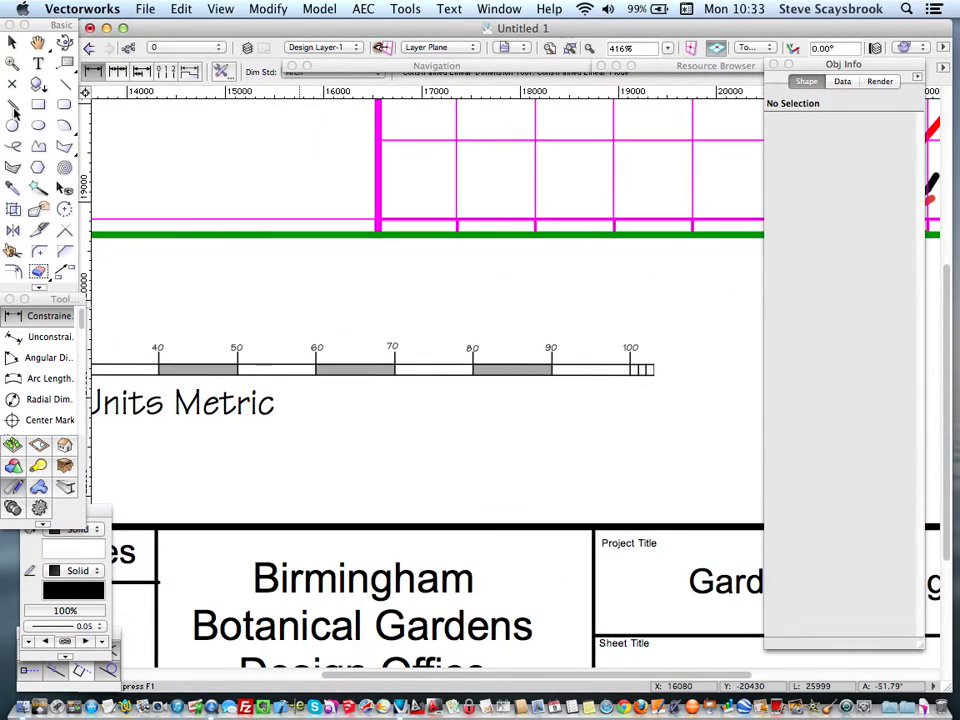
click(237, 365)
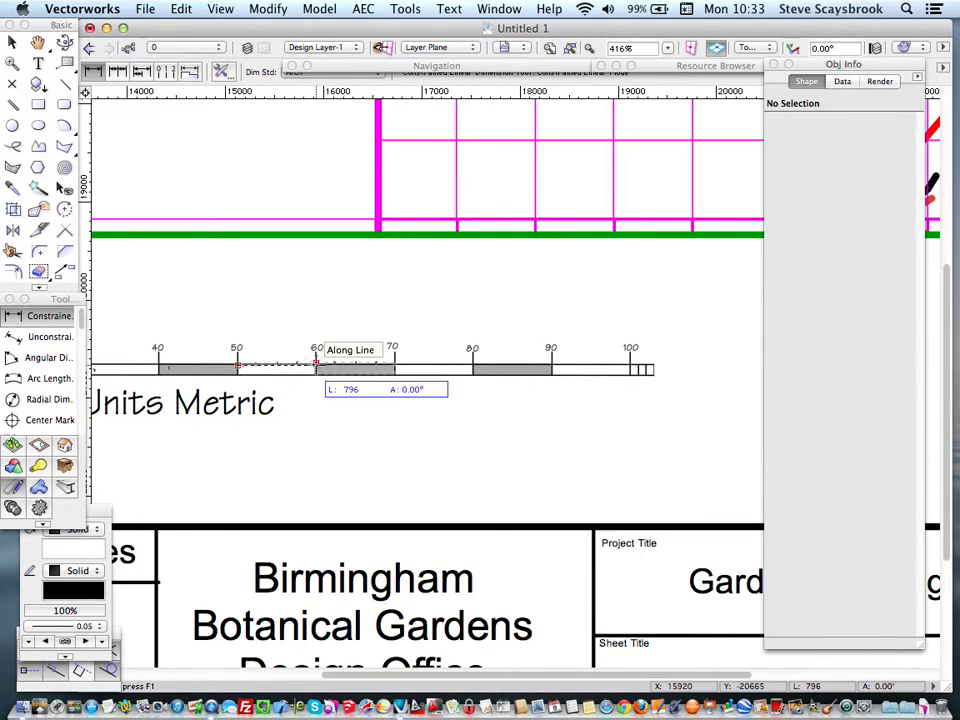
click(316, 365)
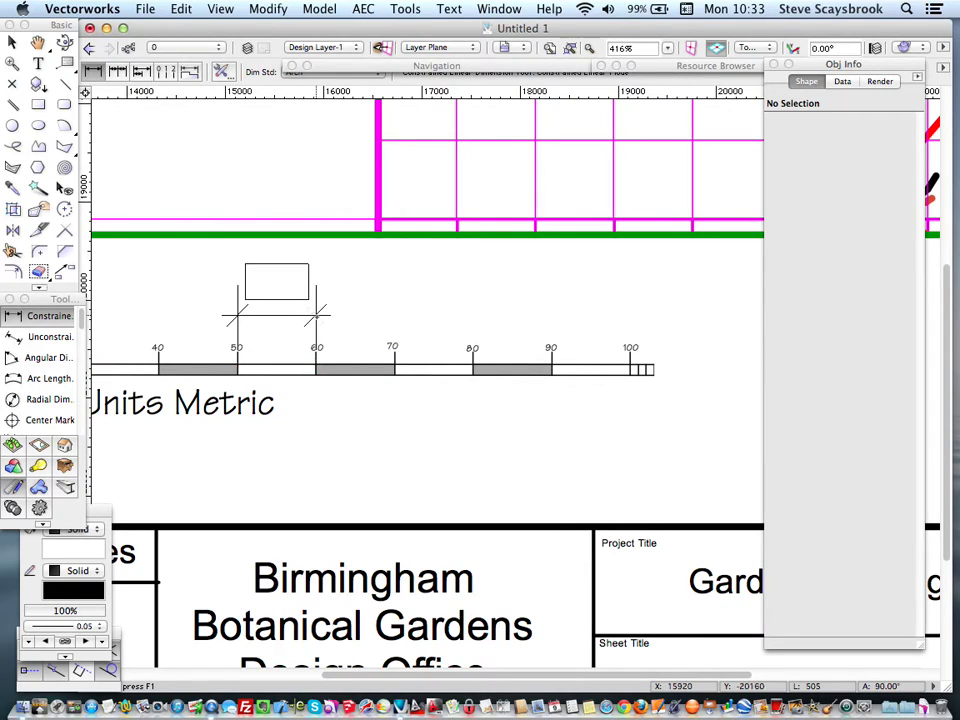
click(316, 316)
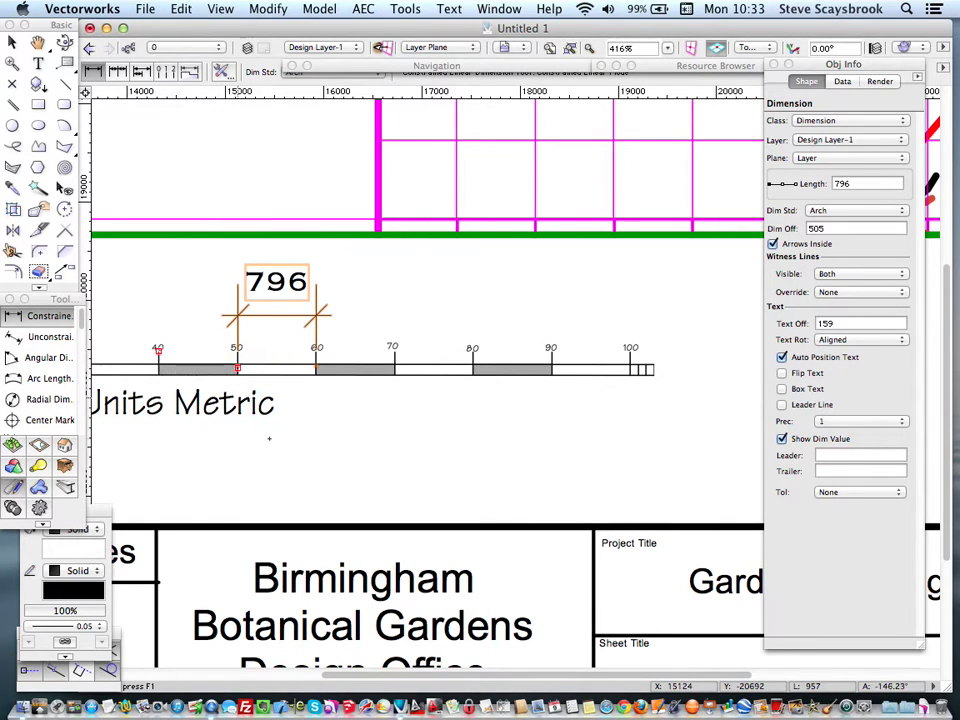
Scale the imported PDF page symmetrically by distance, with a current distance of 796 and a new distance of 10000.
scroll(336, 473, down, 5)
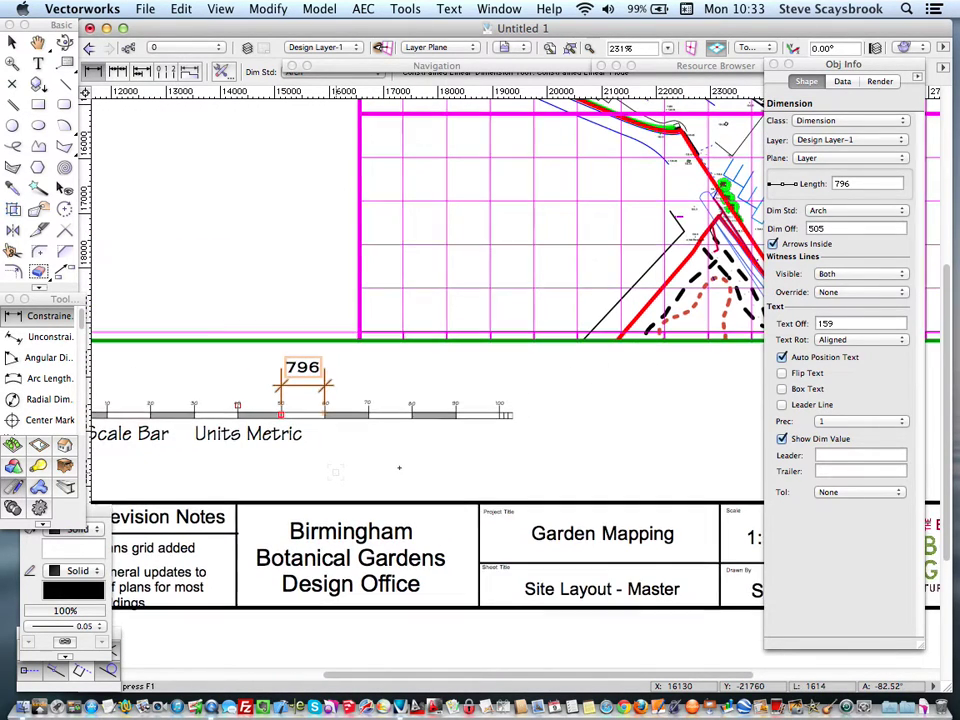
scroll(350, 466, right, 2)
click(12, 41)
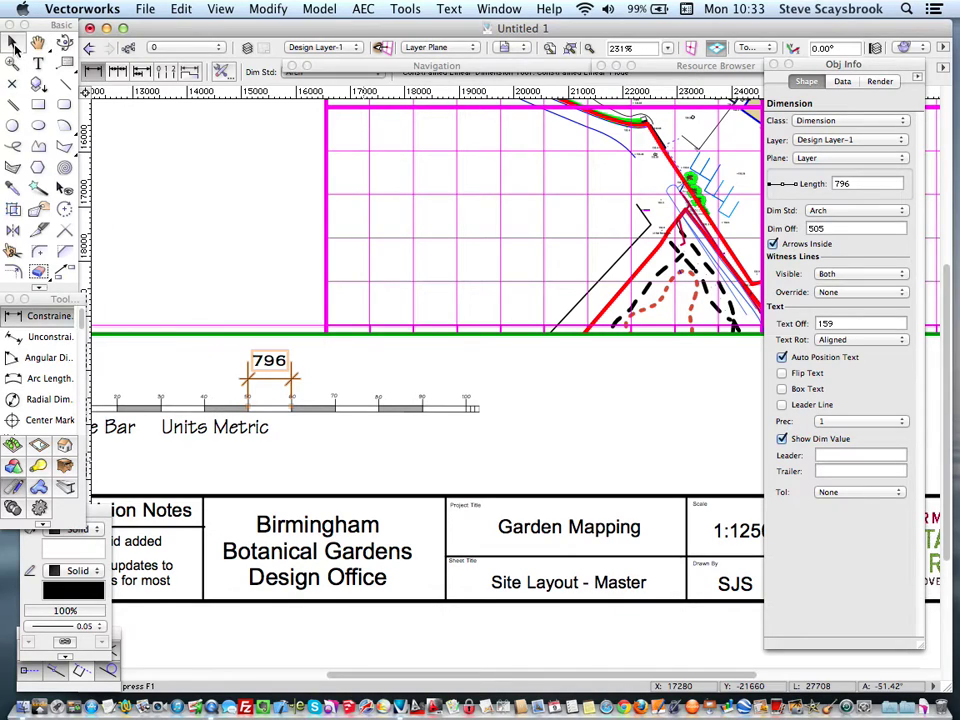
click(436, 464)
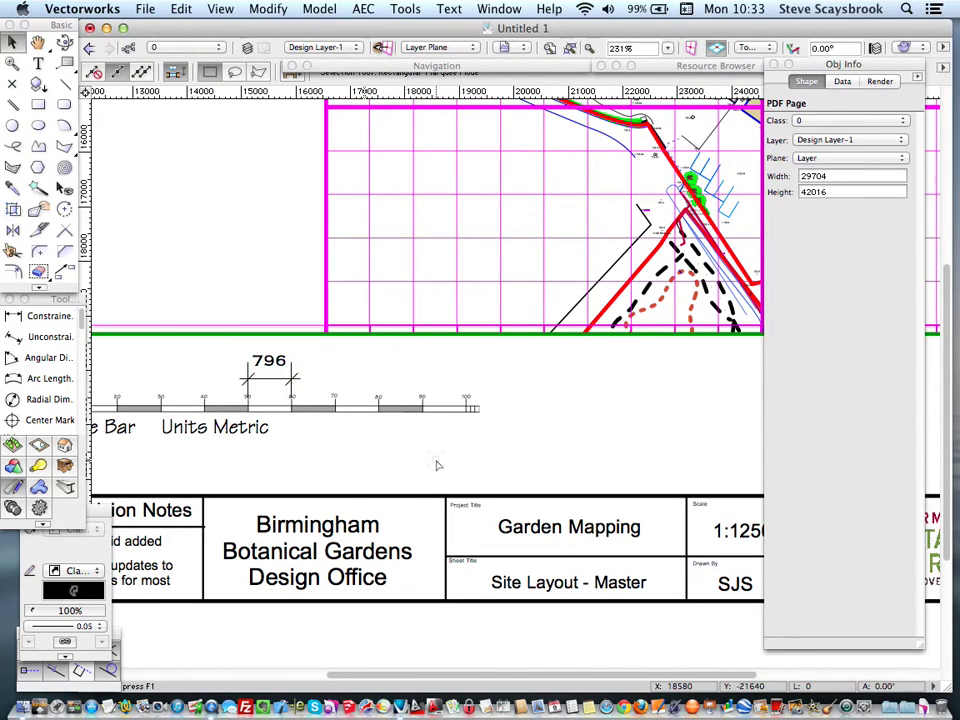
scroll(436, 464, down, 2)
scroll(436, 464, down, 1)
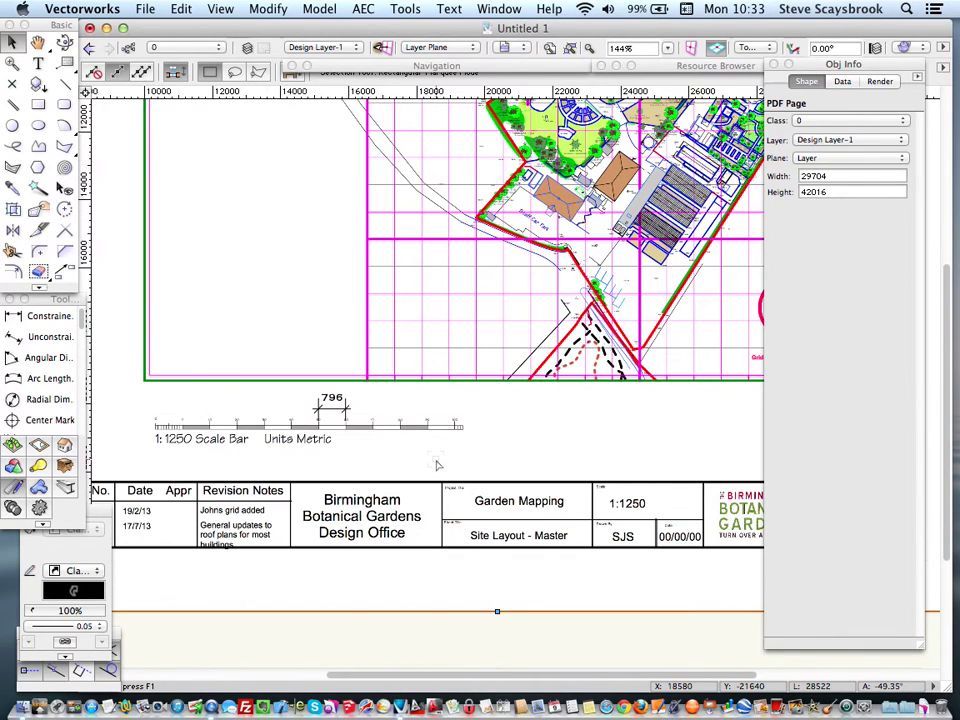
scroll(436, 464, up, 2)
click(266, 9)
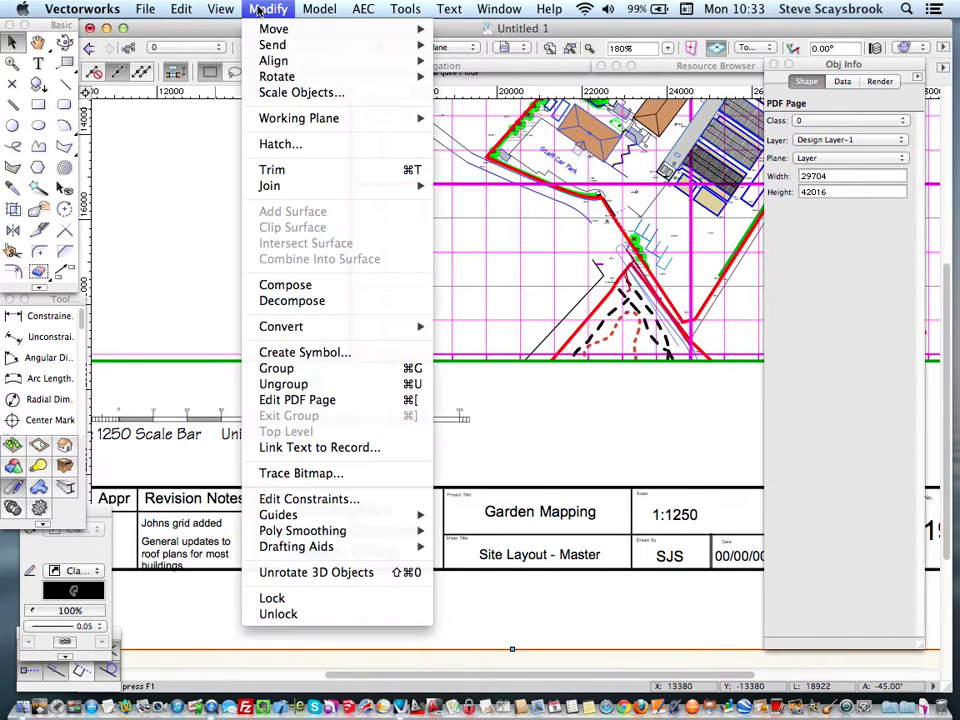
click(281, 93)
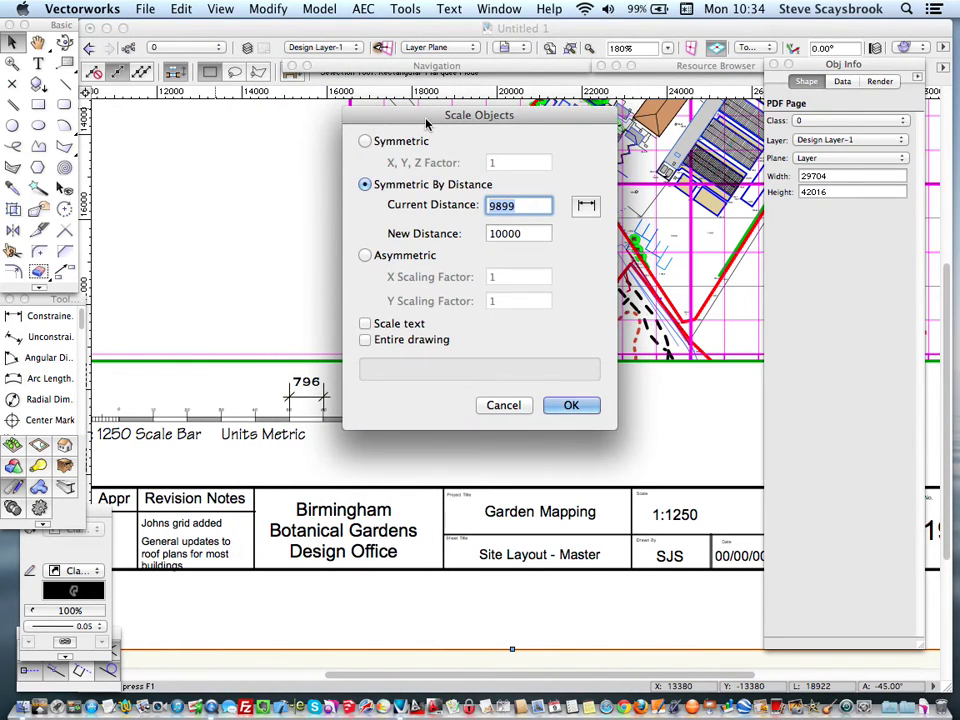
drag(437, 119, 495, 151)
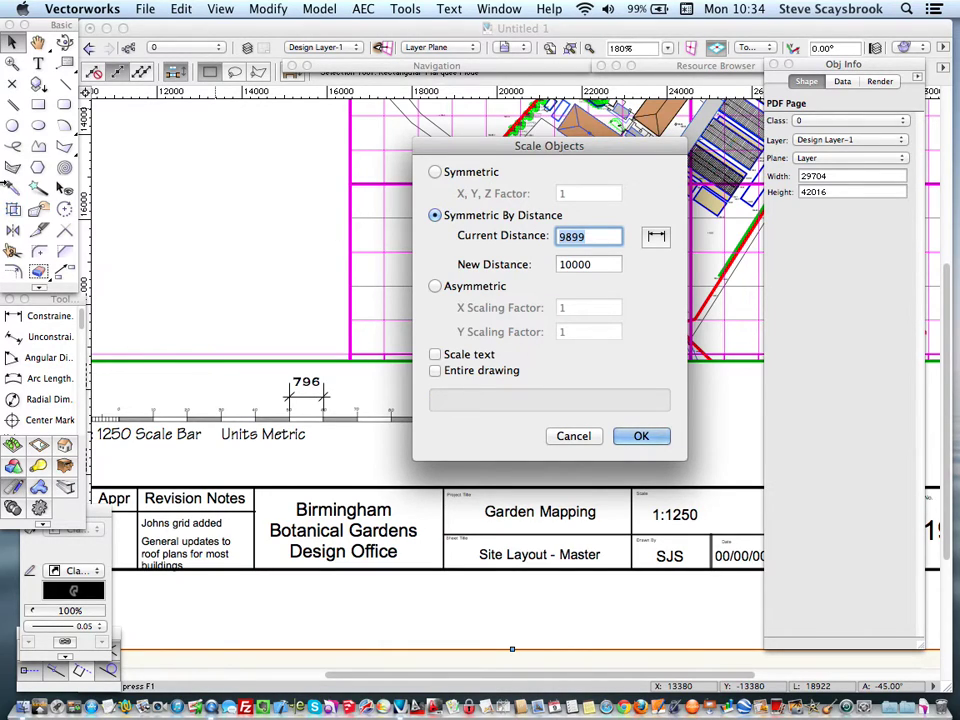
text(796)
key(Tab)
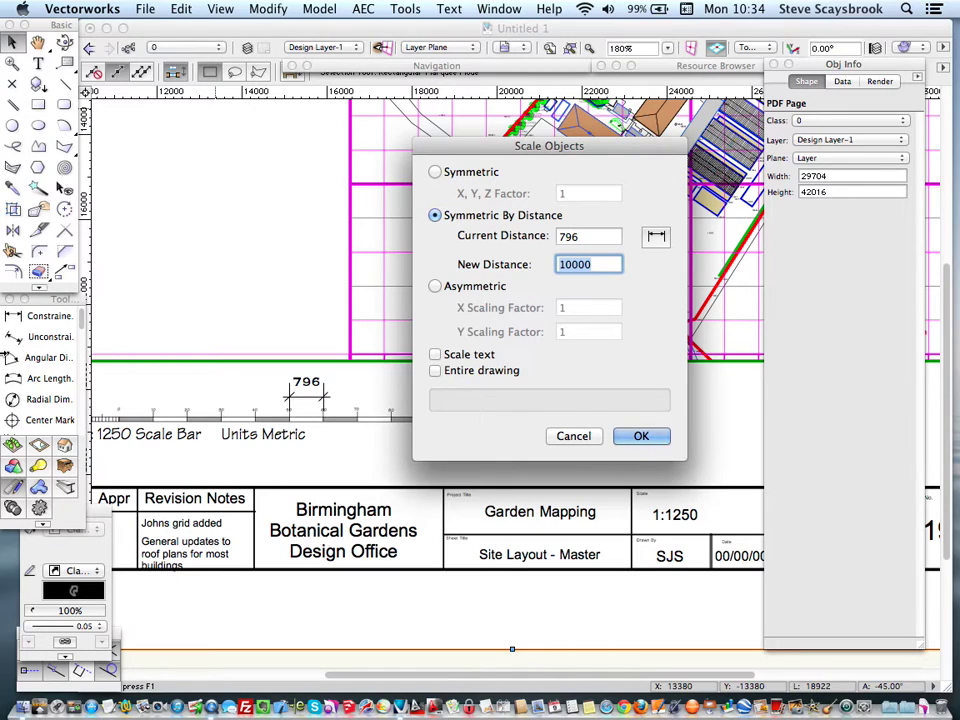
text(10000)
click(637, 437)
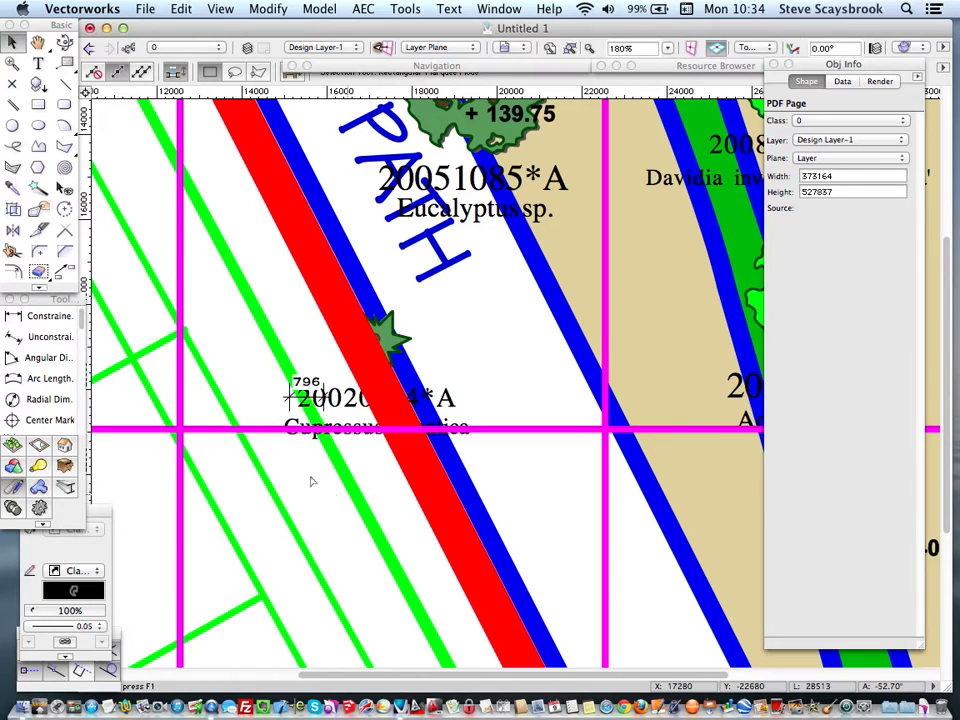
Delete the leftover scale bar dimension from the drawing.
click(10, 42)
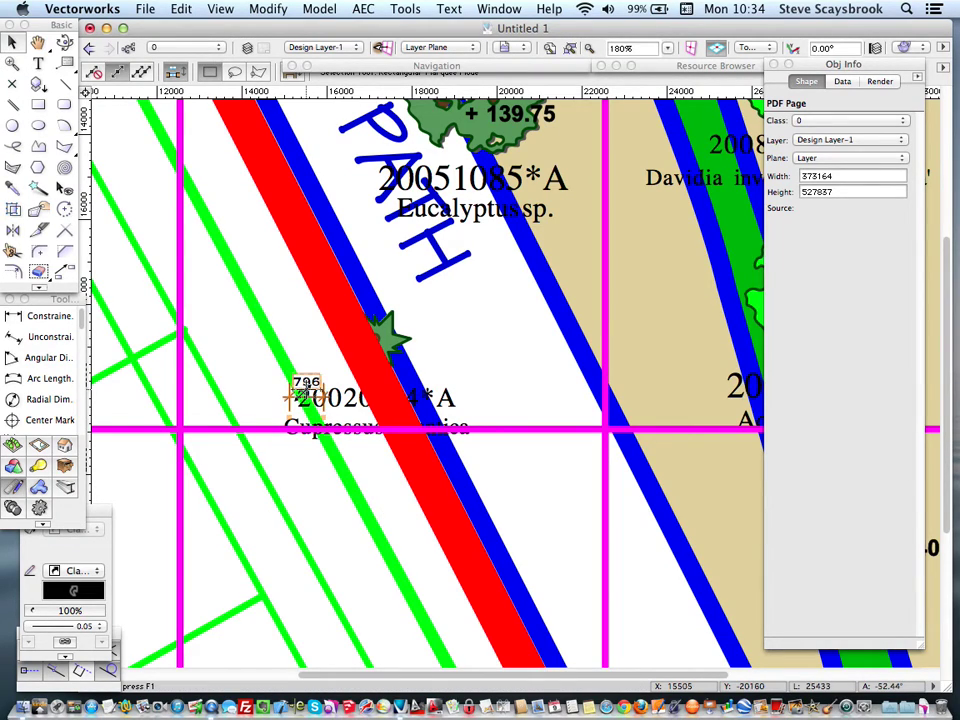
click(263, 417)
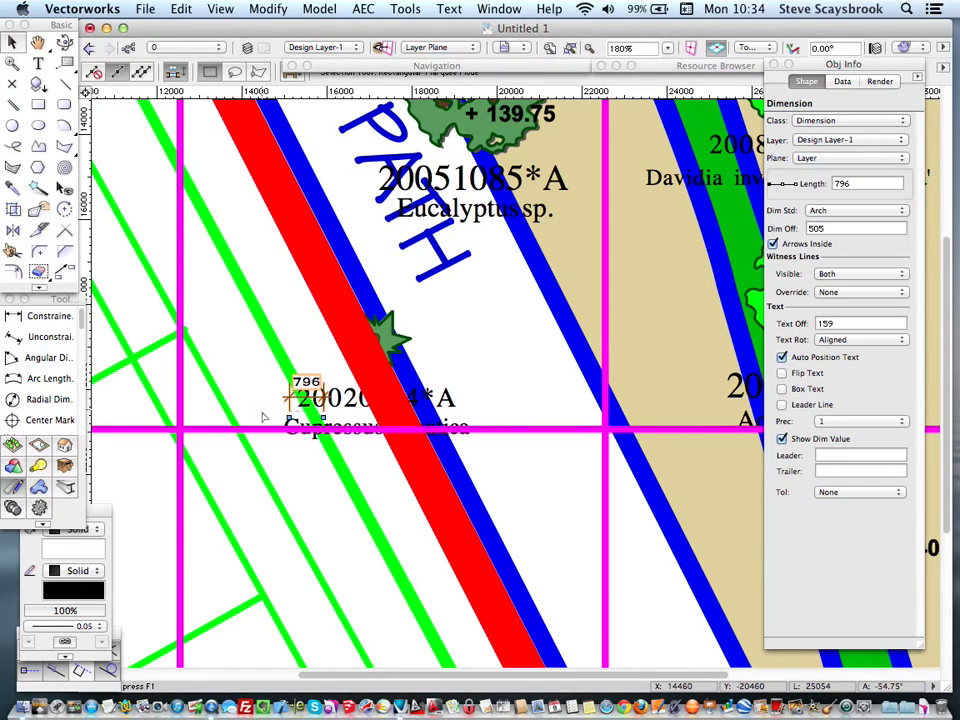
key(Delete)
Measure one grid square along the horizontal magenta grid line with a constrained linear dimension, and remove that dimension again.
click(48, 315)
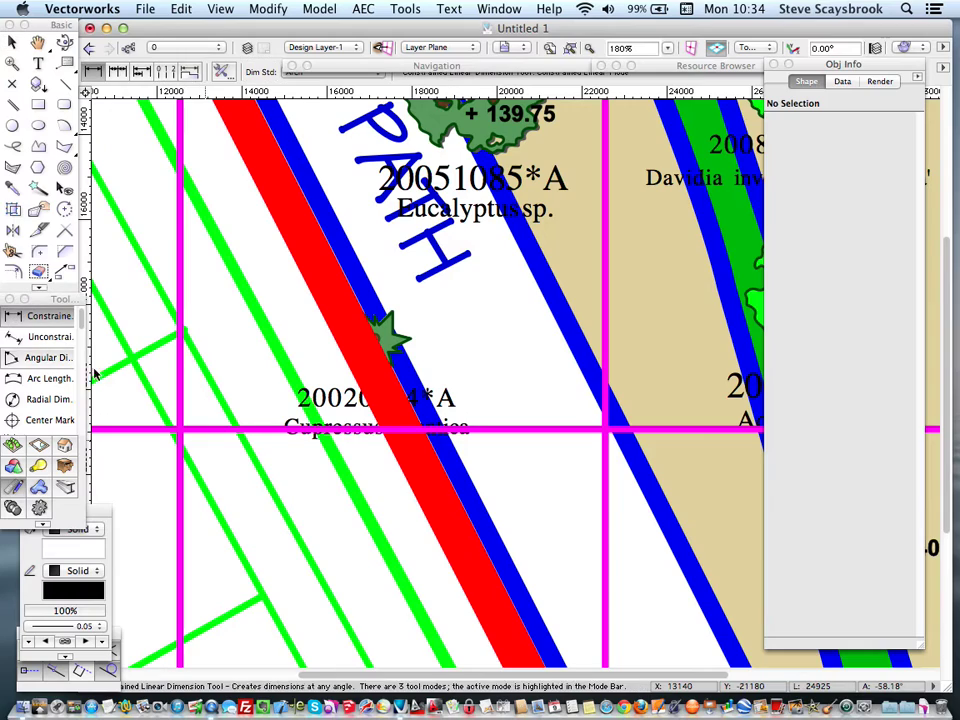
click(180, 430)
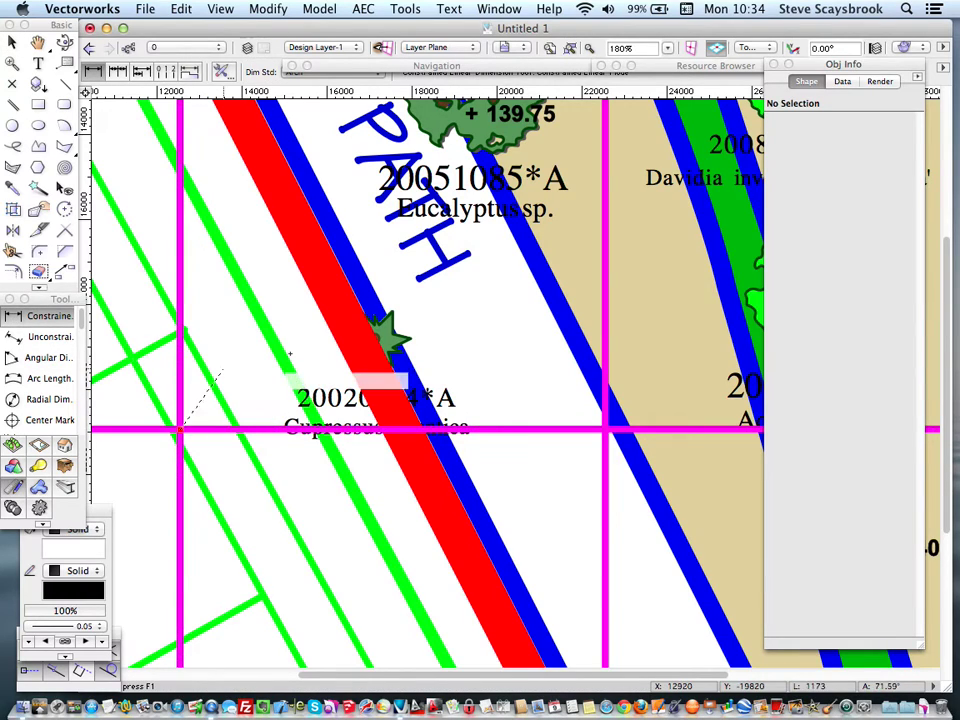
click(604, 430)
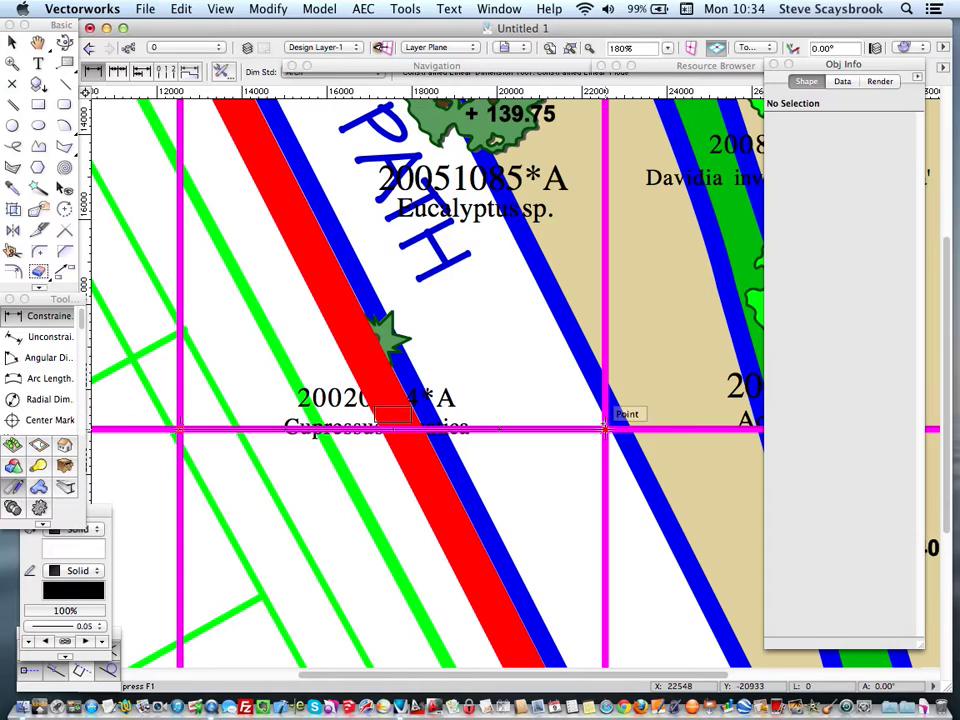
click(607, 328)
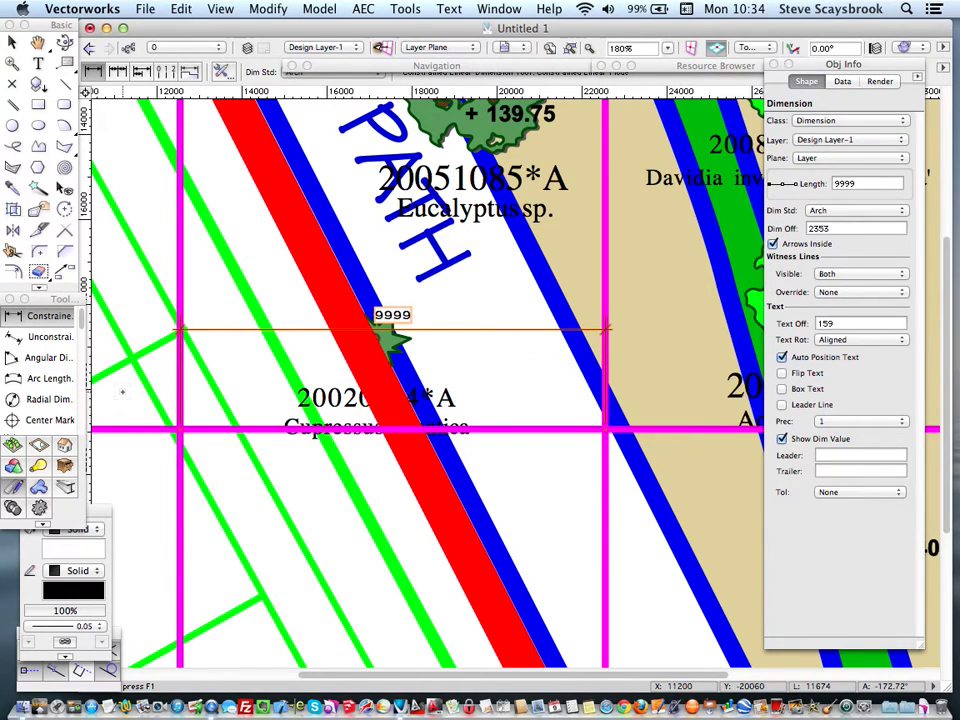
click(13, 250)
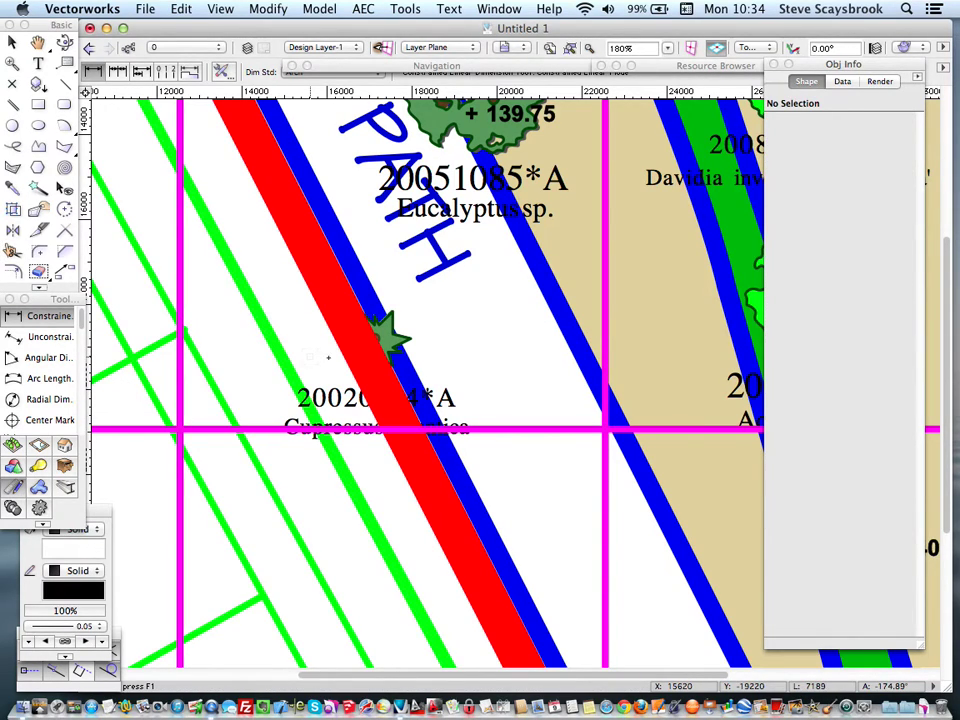
Draw a rectangle of about 417000 by 565000 mm around the entire imported plan page, with a small margin on all sides.
scroll(328, 357, down, 3)
scroll(328, 357, down, 5)
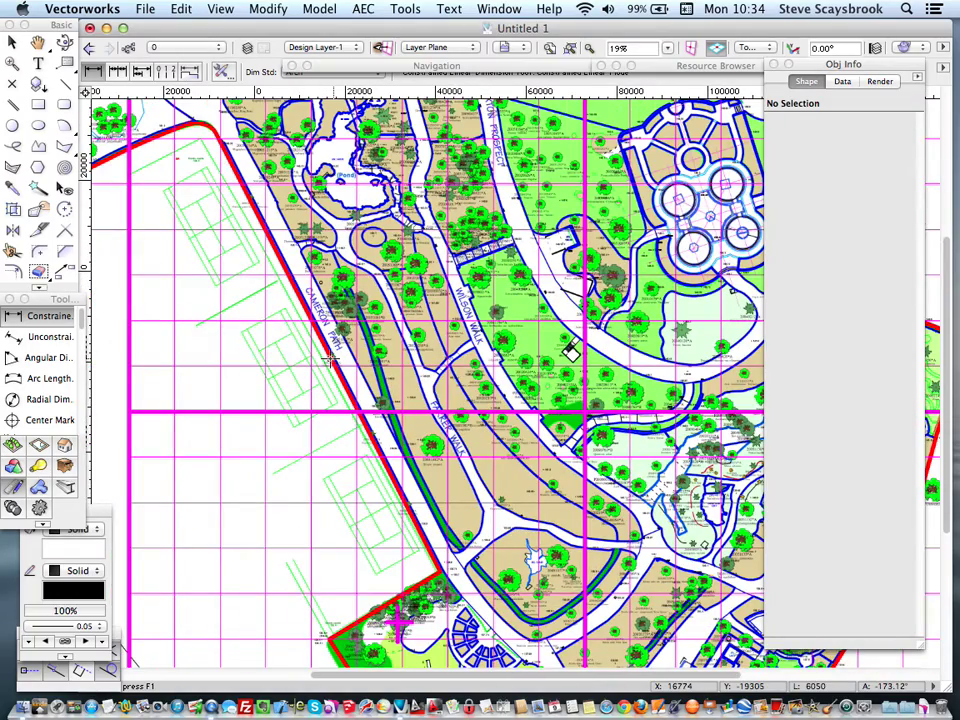
scroll(328, 357, down, 3)
scroll(328, 357, down, 2)
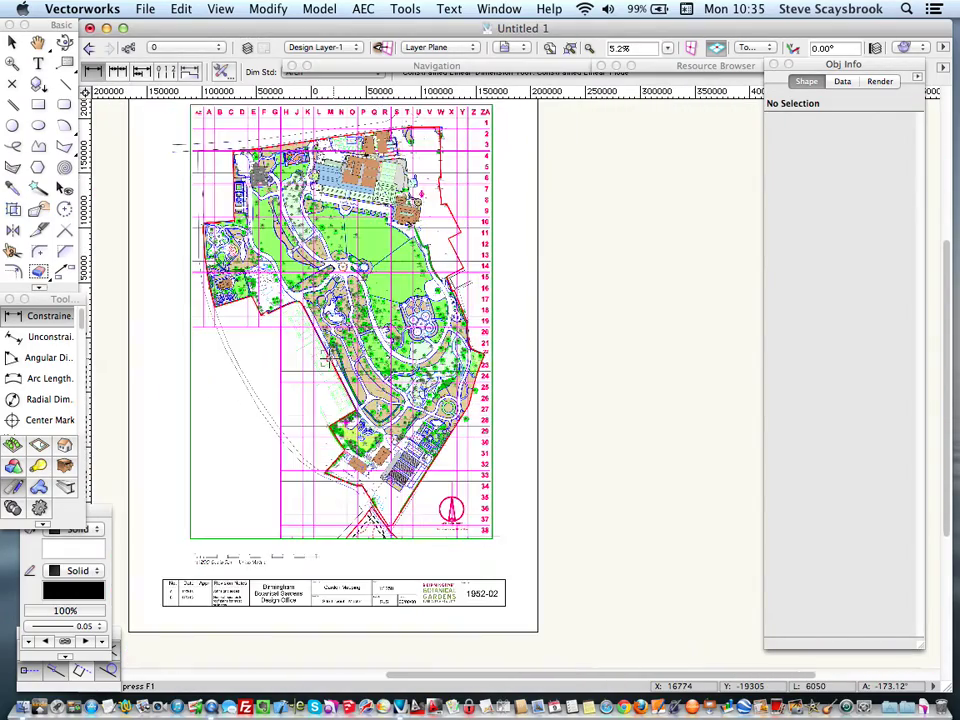
scroll(327, 356, down, 1)
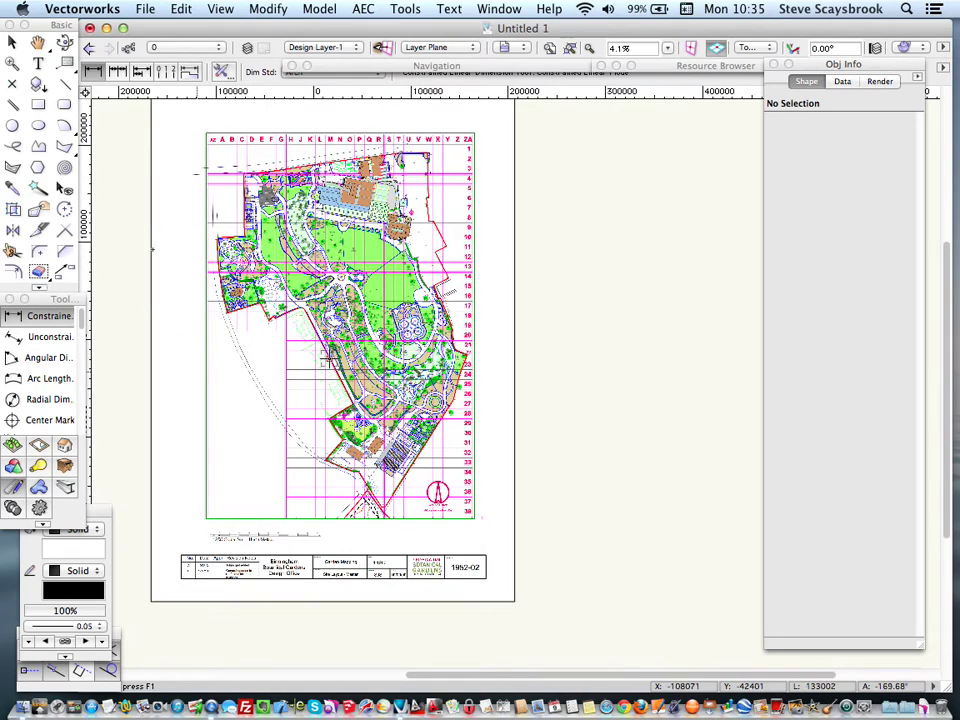
key(h)
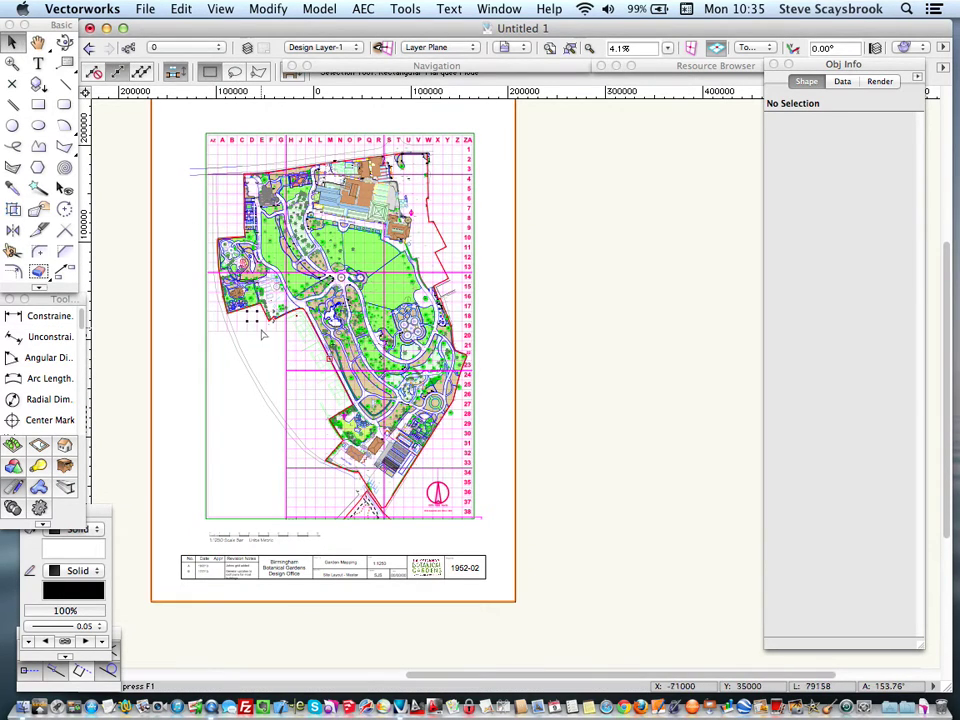
drag(263, 328, 358, 366)
key(x)
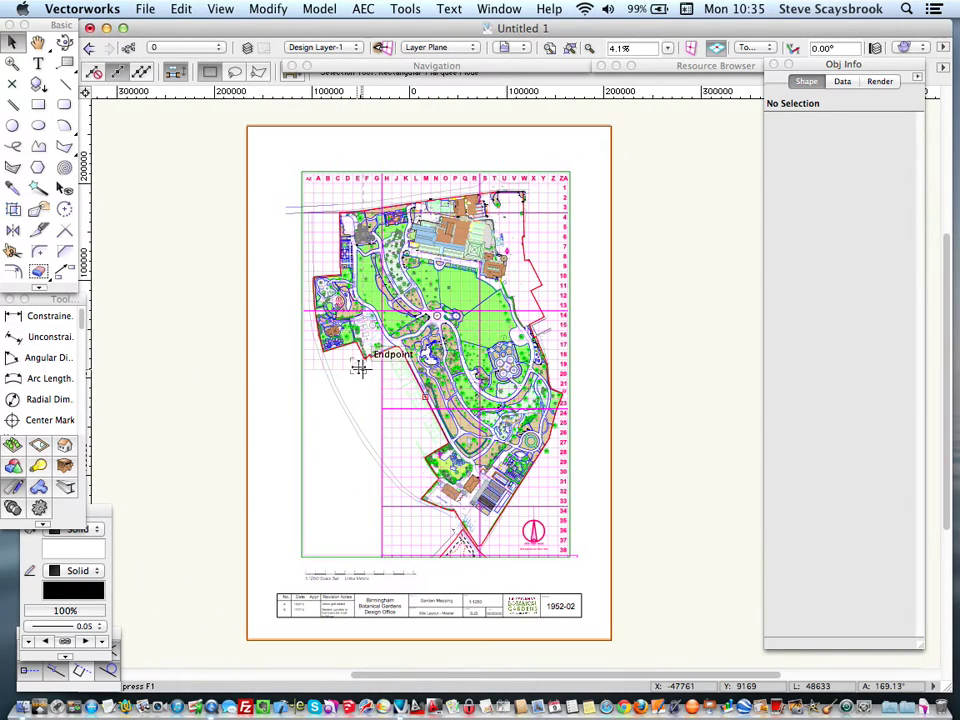
scroll(360, 368, up, 1)
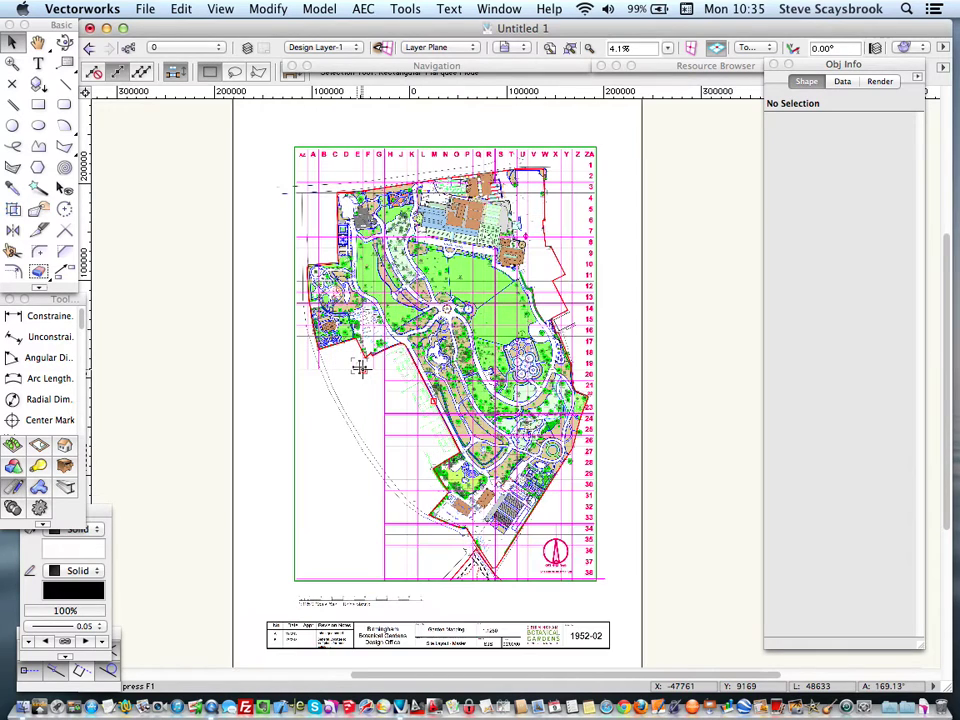
scroll(360, 368, down, 1)
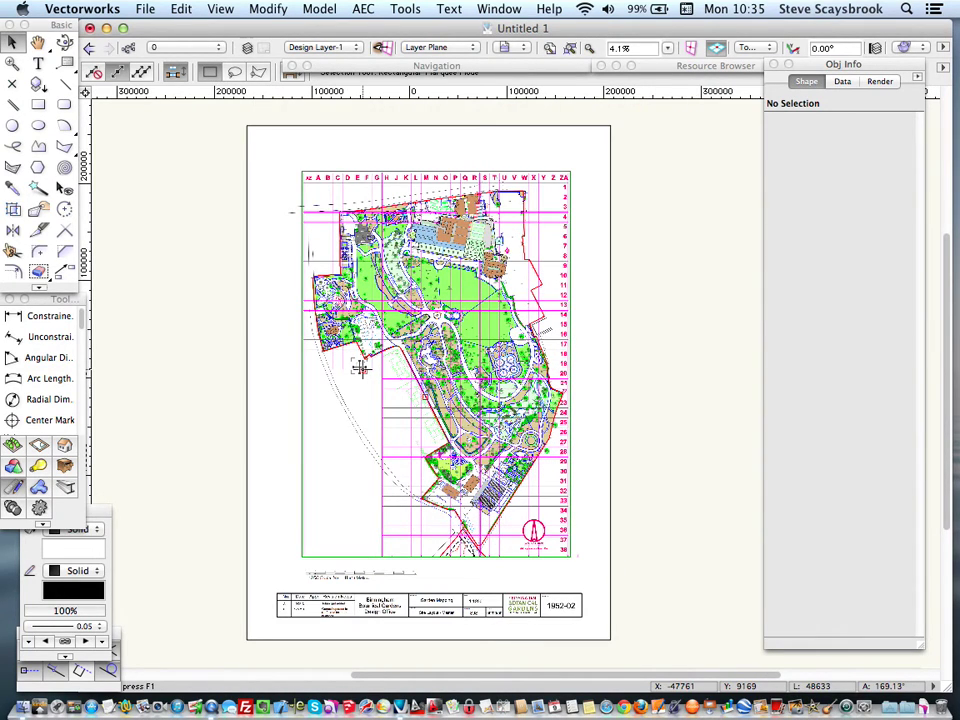
scroll(360, 368, down, 1)
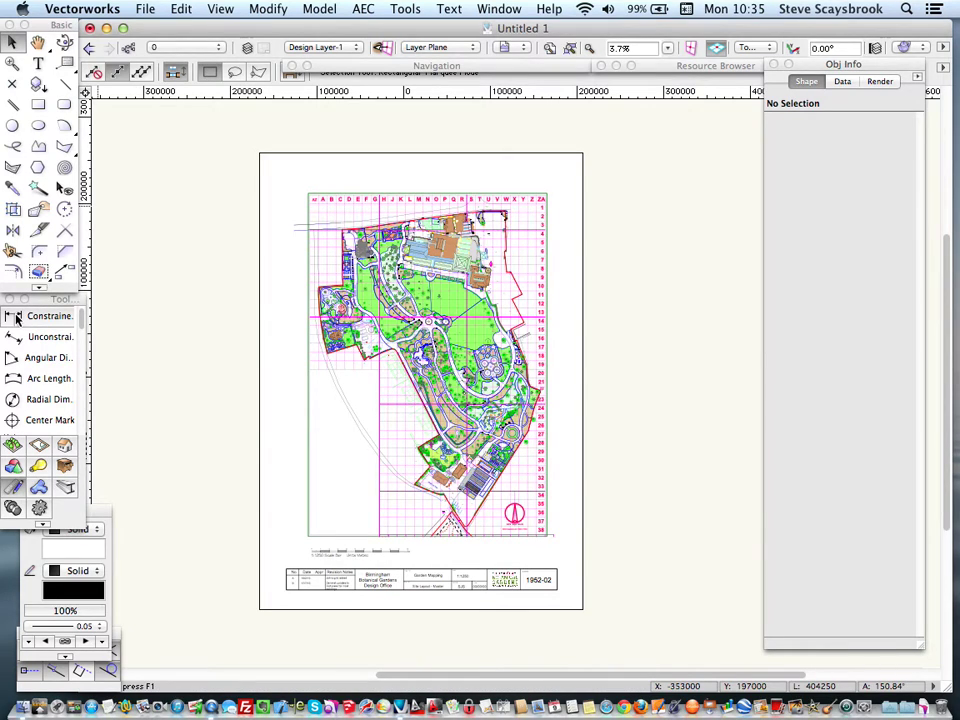
click(38, 104)
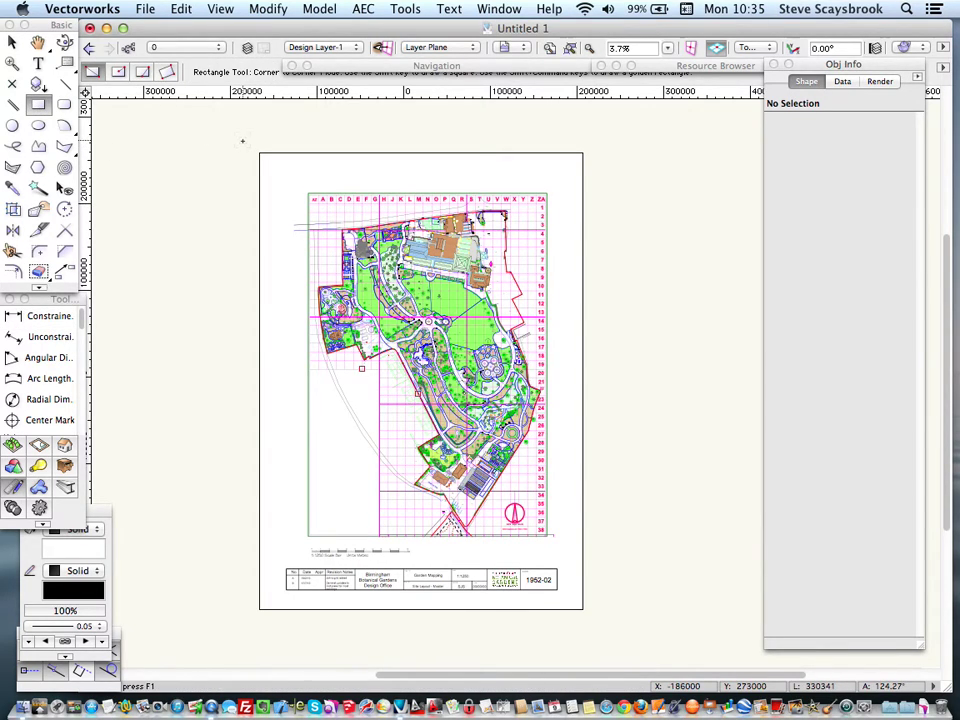
click(241, 139)
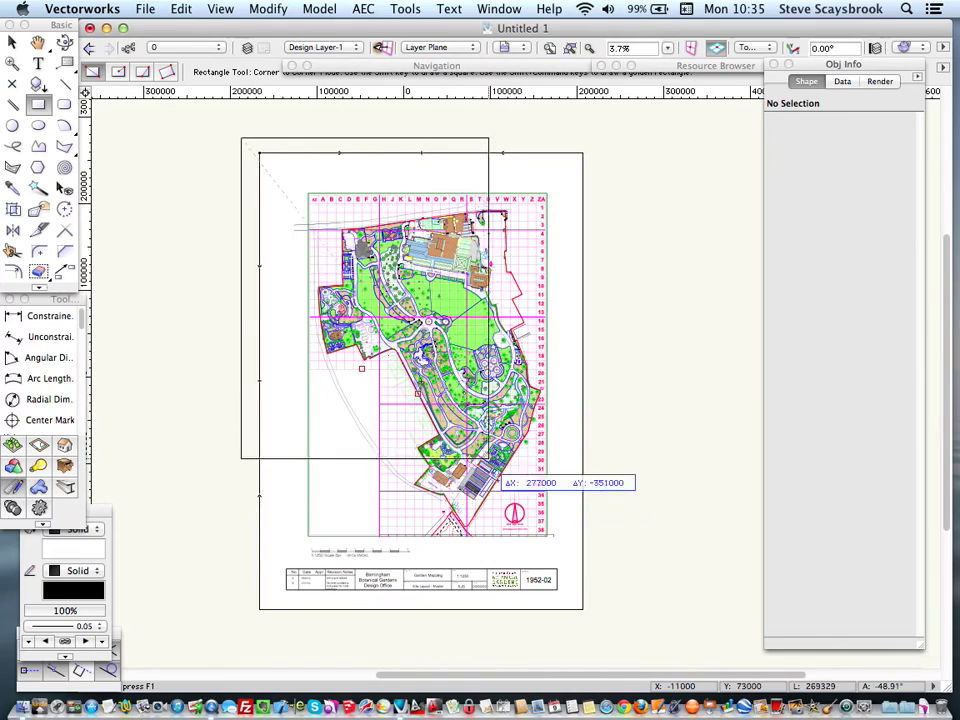
click(601, 627)
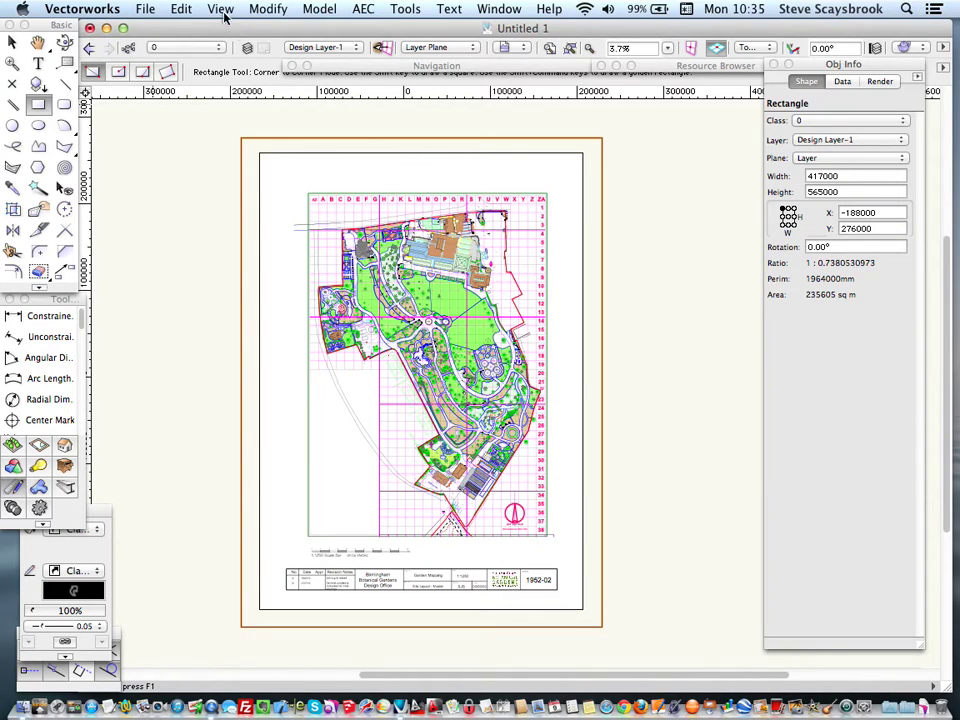
Start creating a viewport from the rectangle around the plan, accepting the rectangle as the viewport's crop.
click(255, 10)
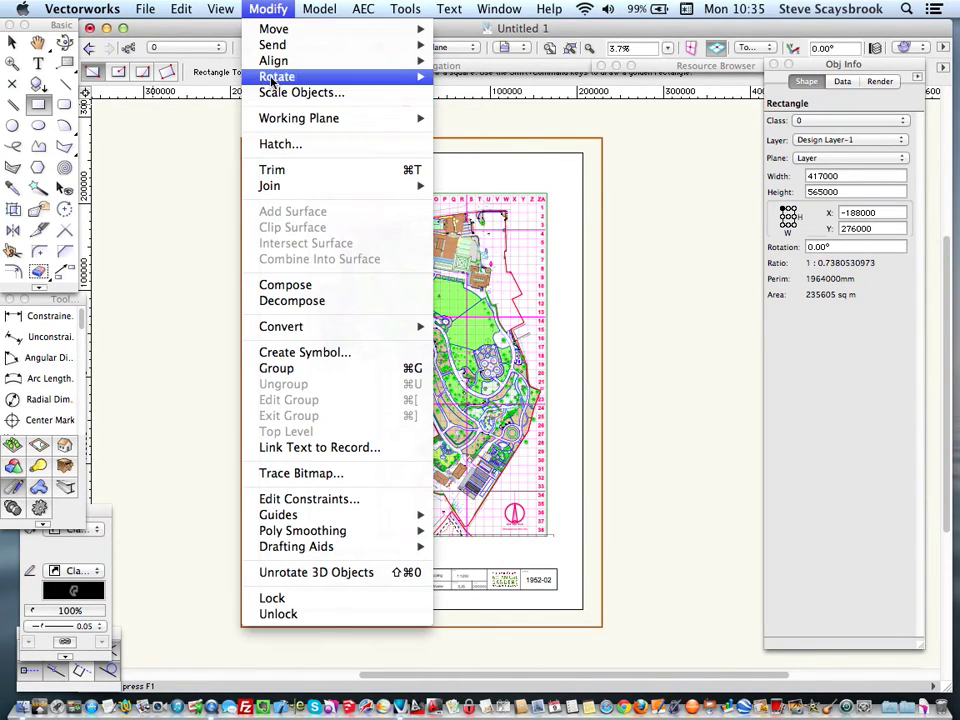
mouse_move(273, 78)
mouse_move(220, 9)
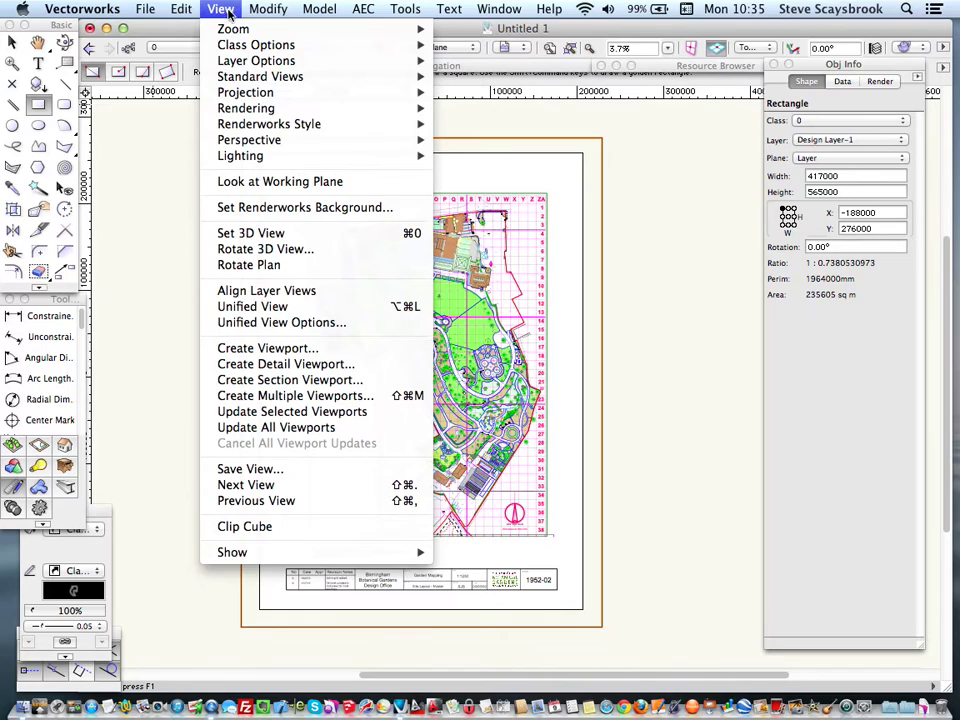
click(264, 349)
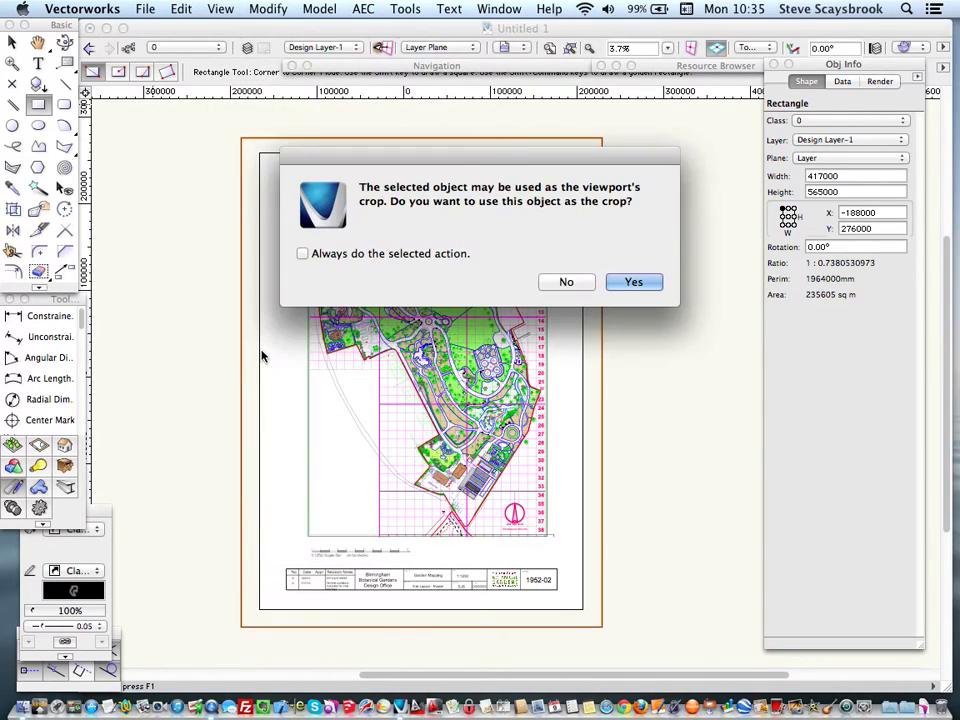
click(650, 282)
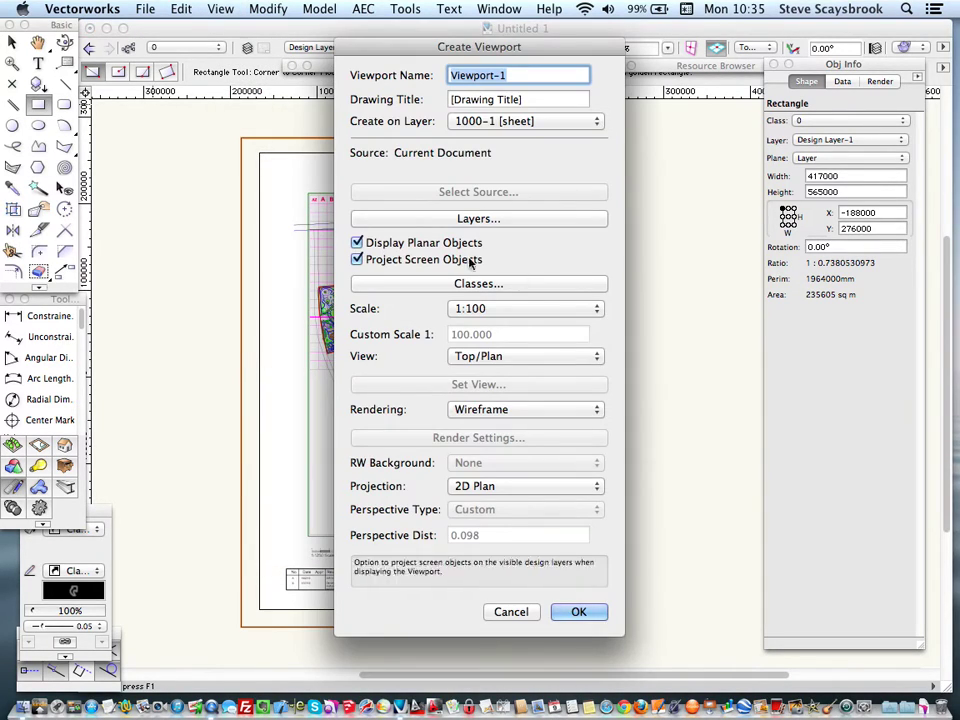
Place the viewport on a new sheet layer numbered 1000-12 and titled Master map, accepting the default sheet properties.
click(481, 121)
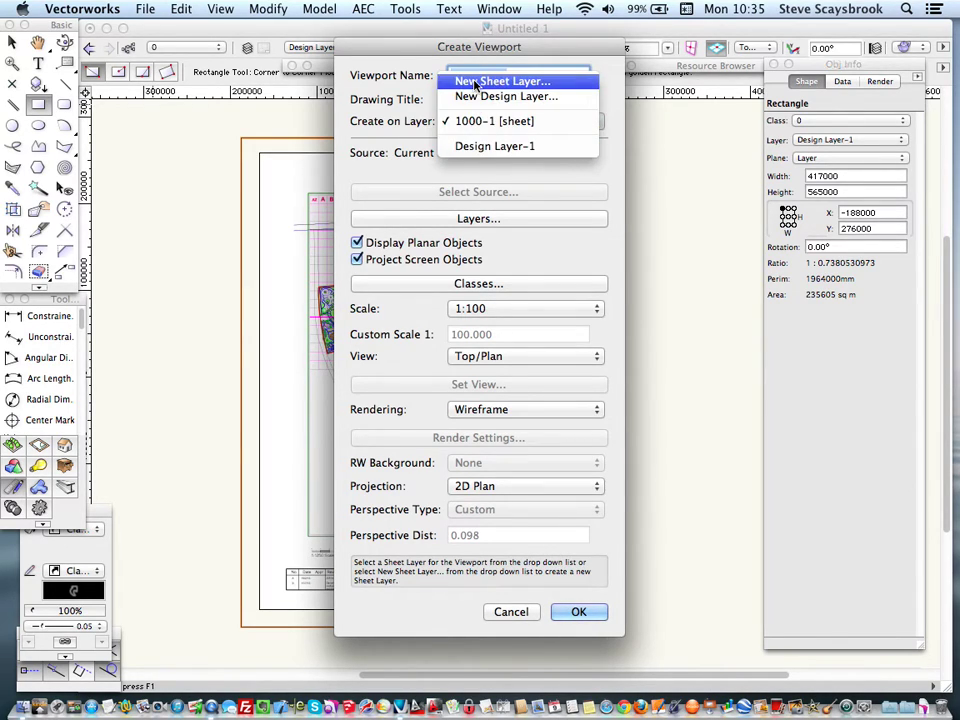
click(476, 86)
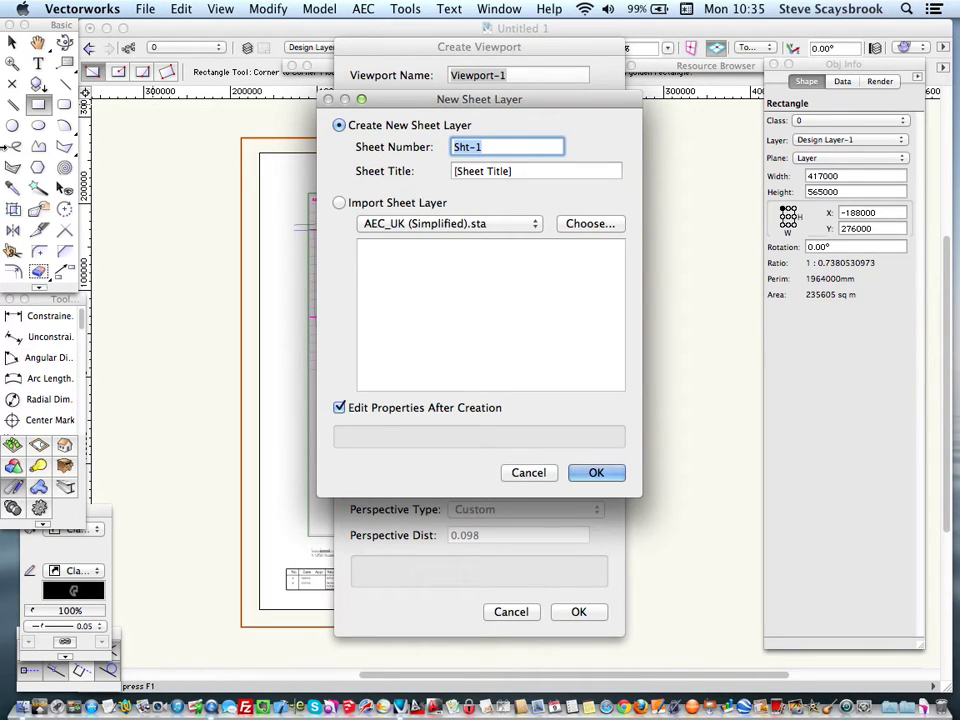
text(1000-12)
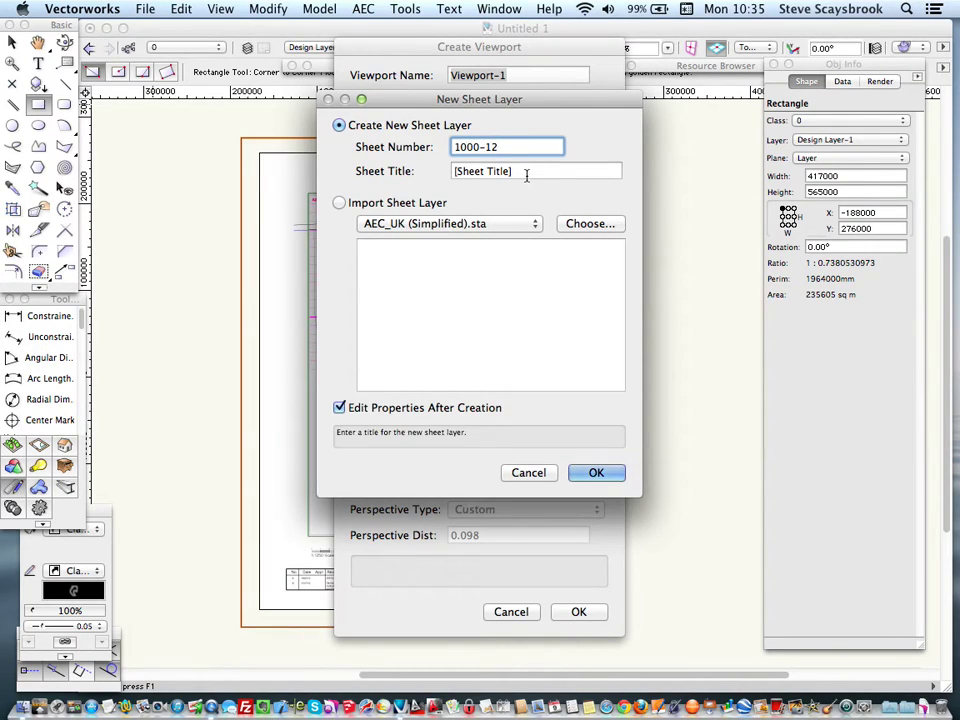
key(Tab)
text(M)
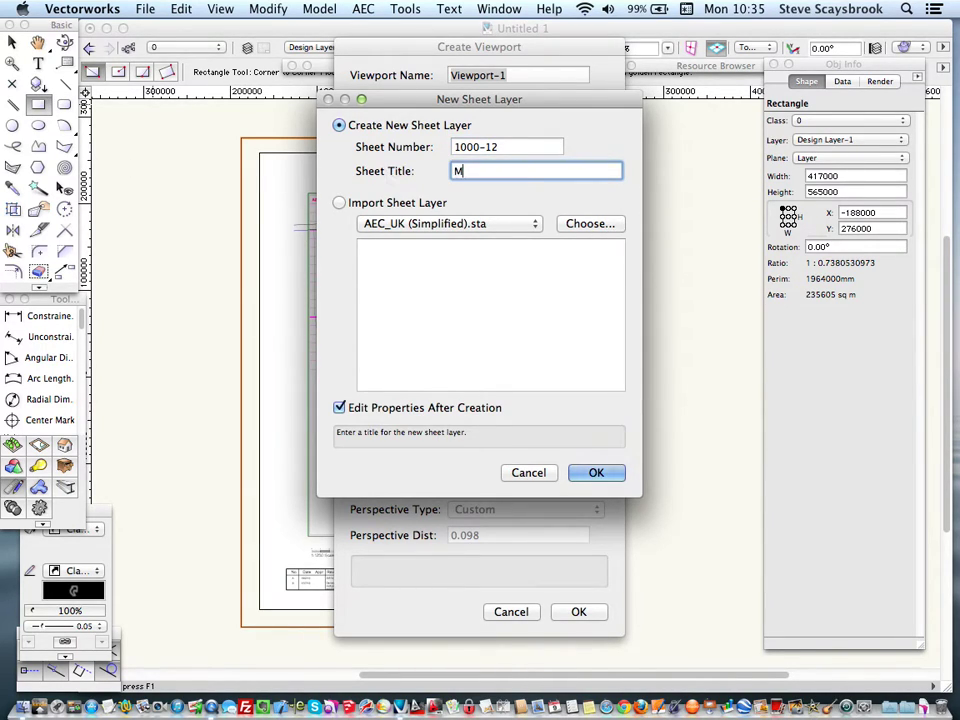
text(aster map)
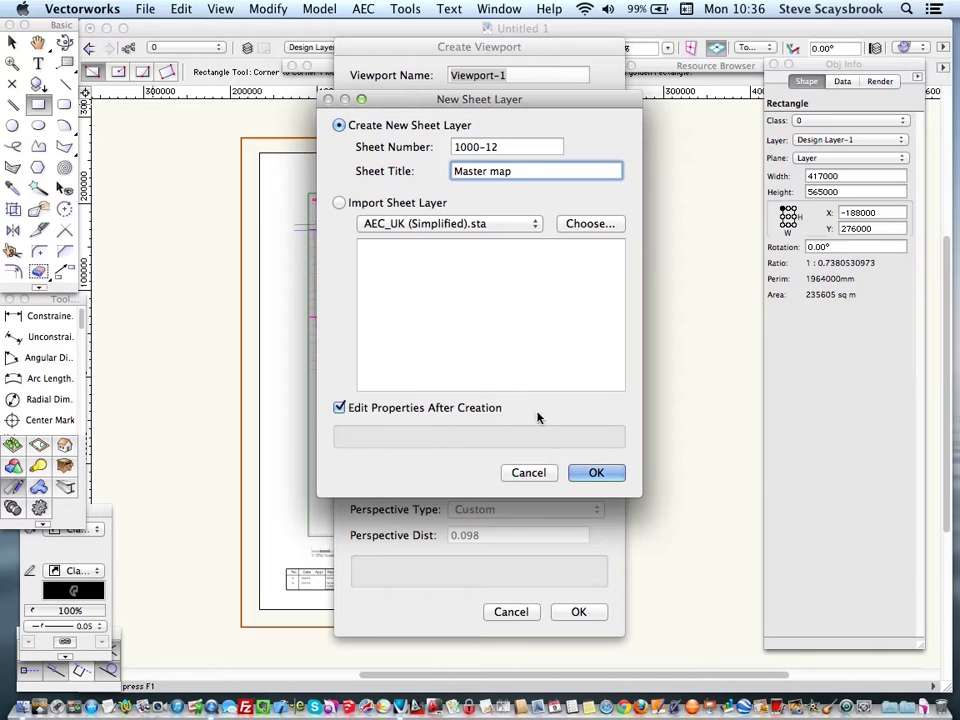
click(598, 472)
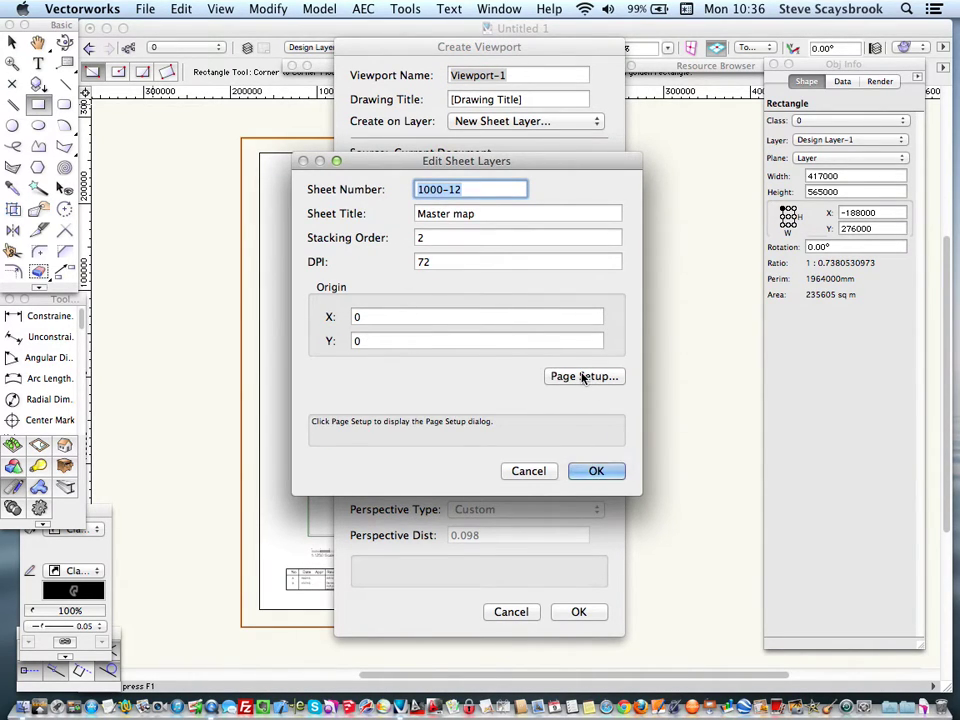
click(598, 474)
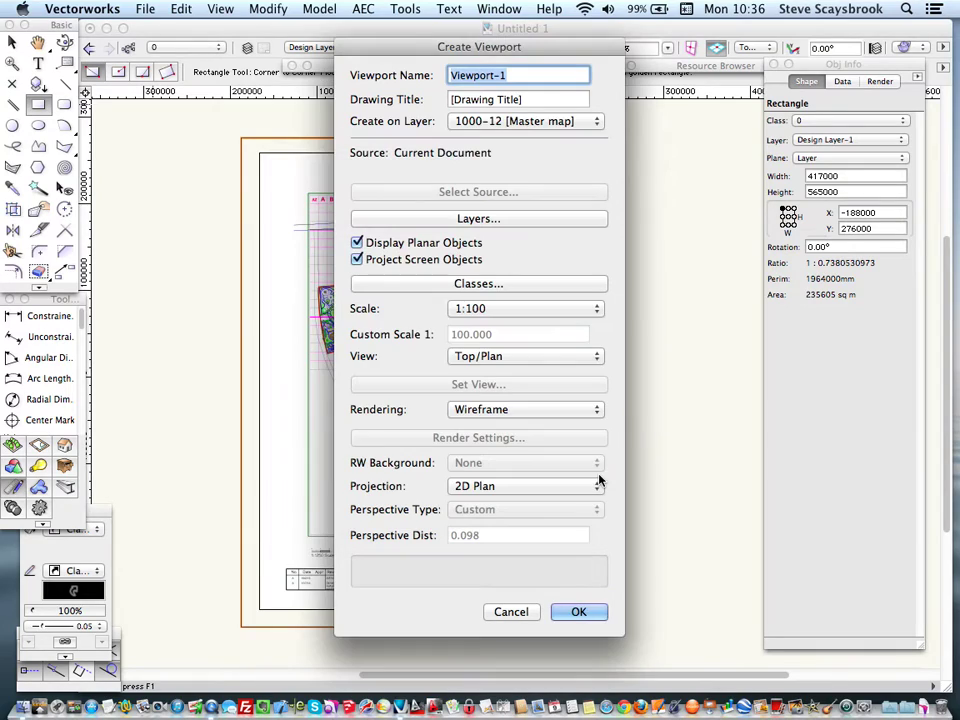
Set the viewport to a custom scale of 1:1250 and create it.
click(488, 312)
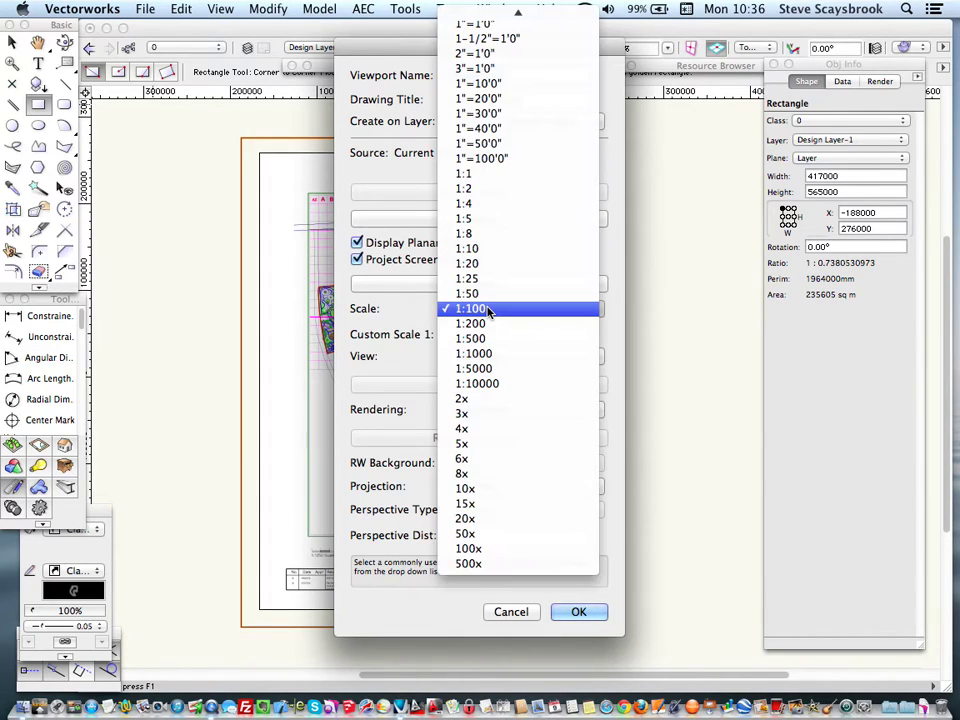
mouse_move(470, 16)
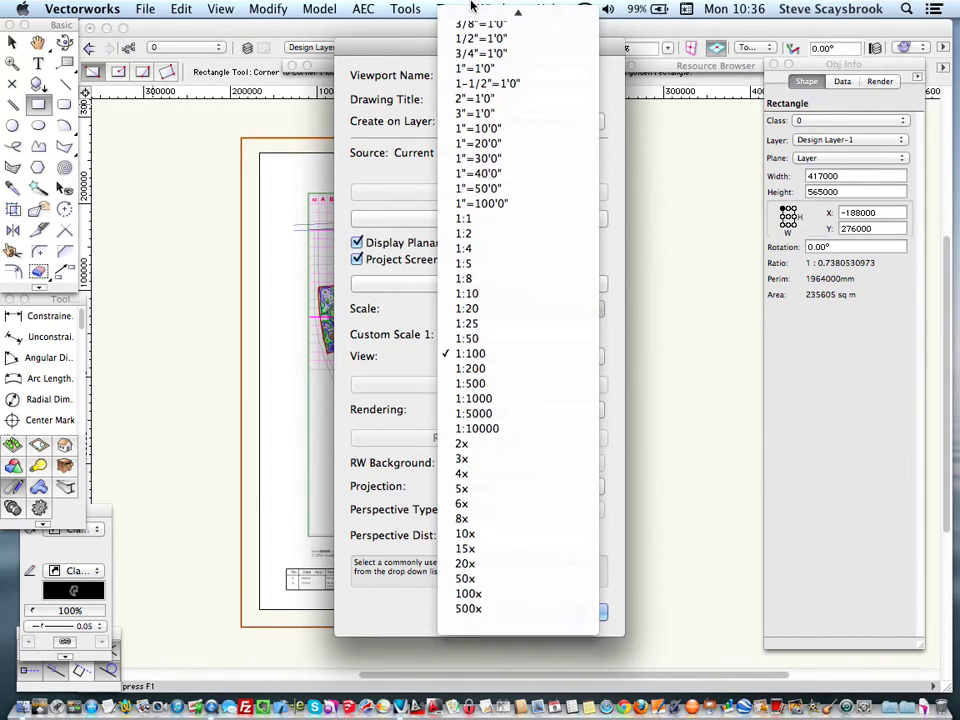
click(470, 16)
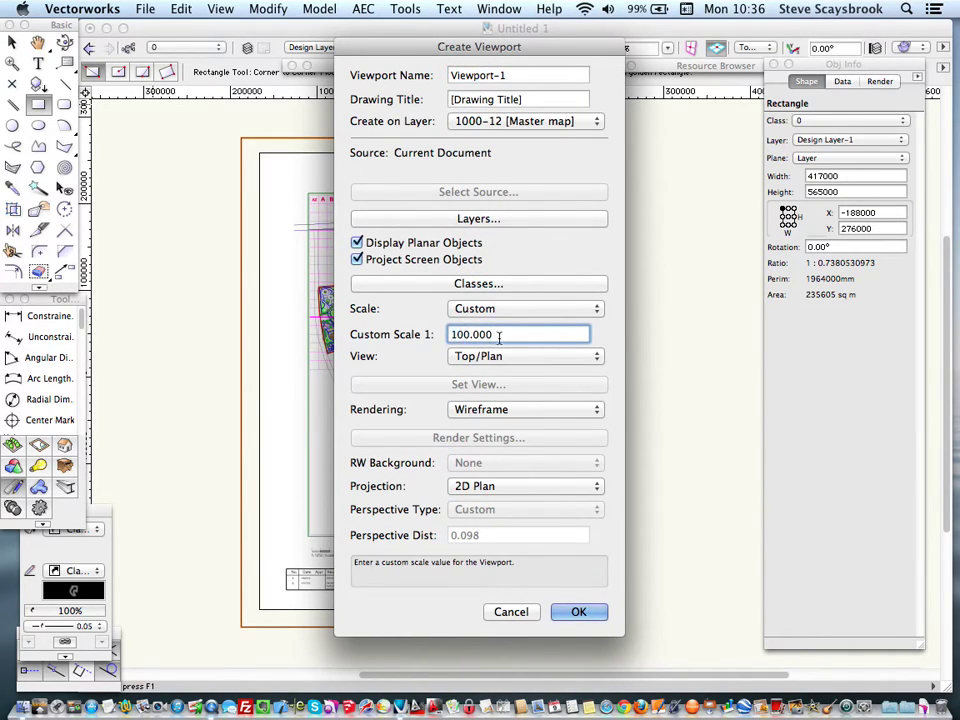
drag(523, 336, 396, 336)
text(1250)
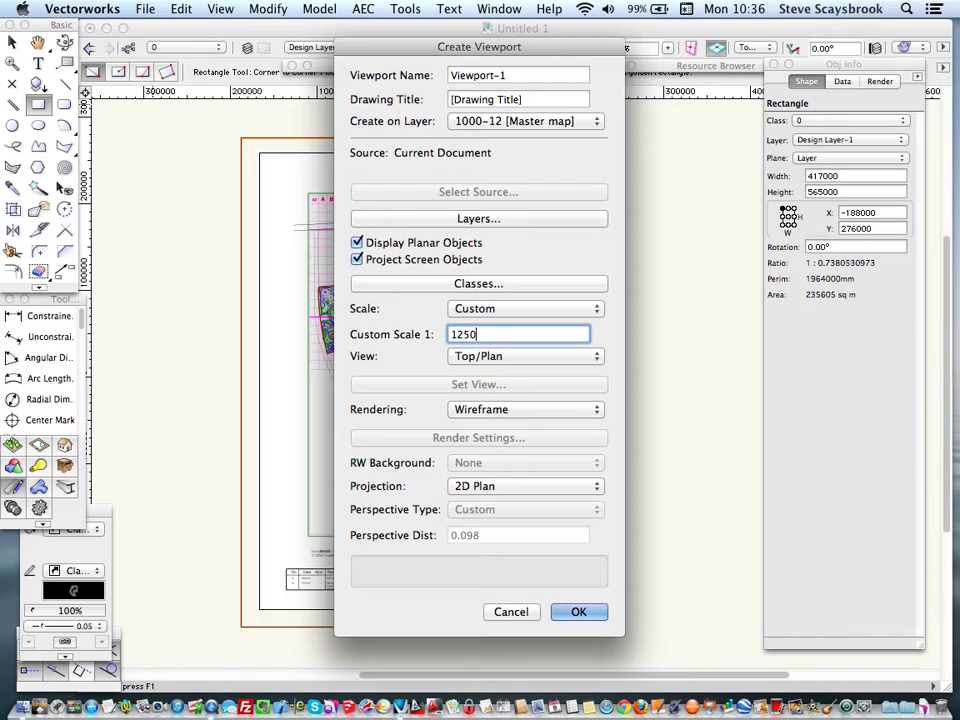
click(578, 614)
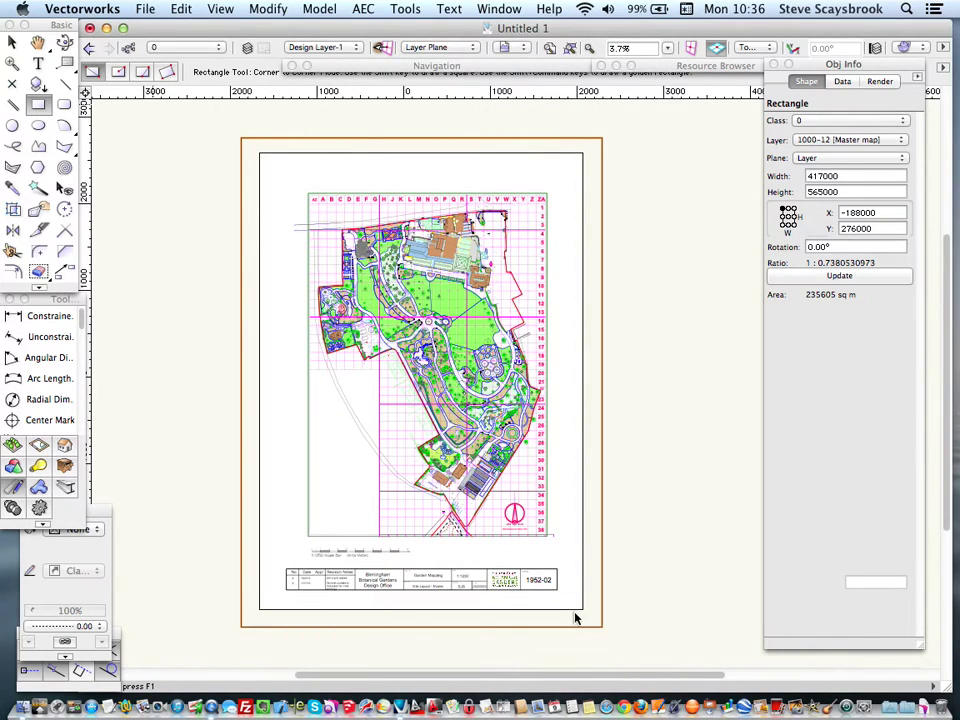
Change the Master map sheet's printer page to portrait orientation.
click(12, 43)
scroll(401, 378, up, 2)
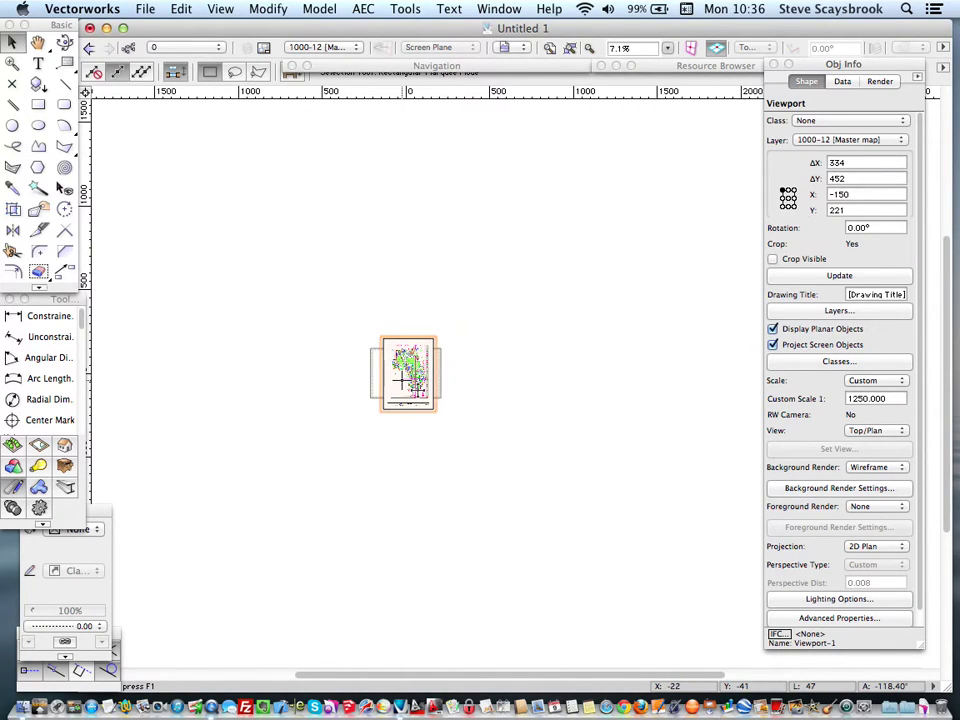
scroll(401, 378, up, 2)
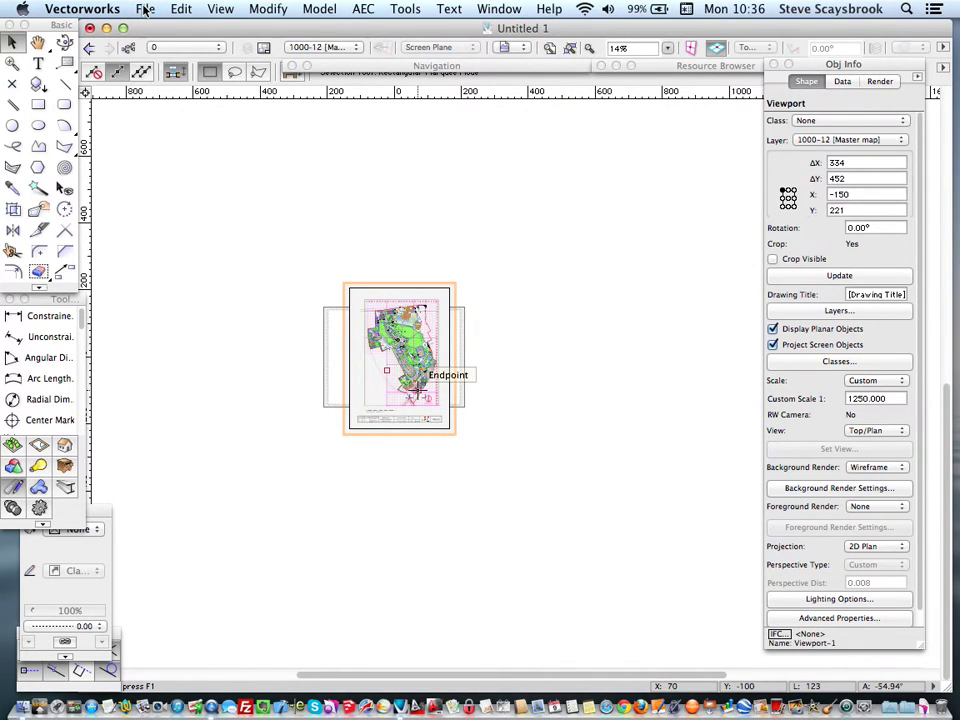
click(145, 9)
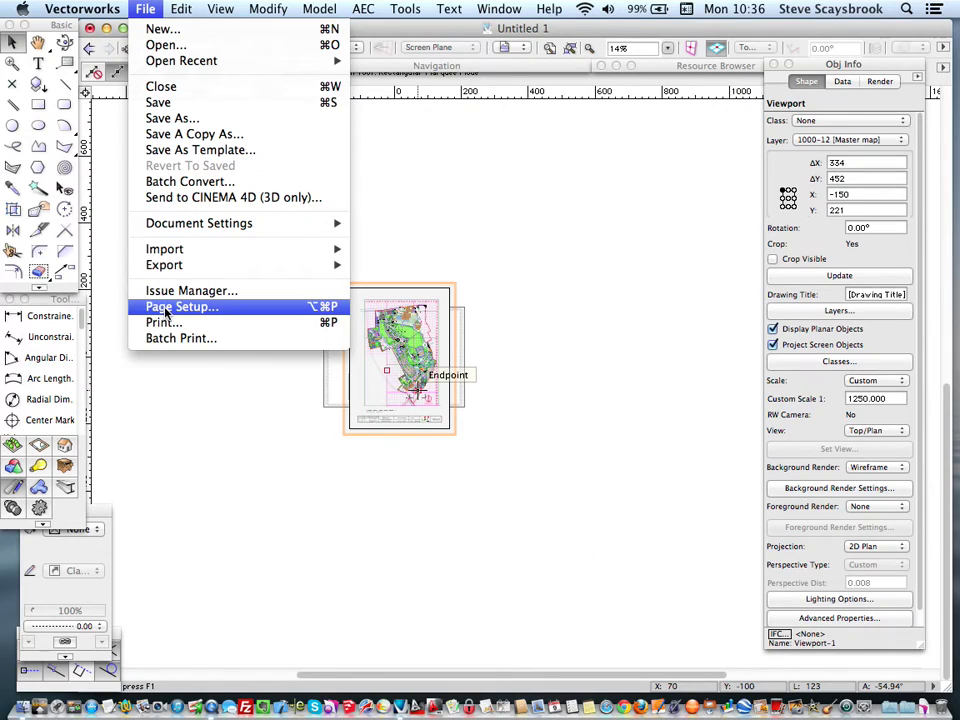
click(166, 309)
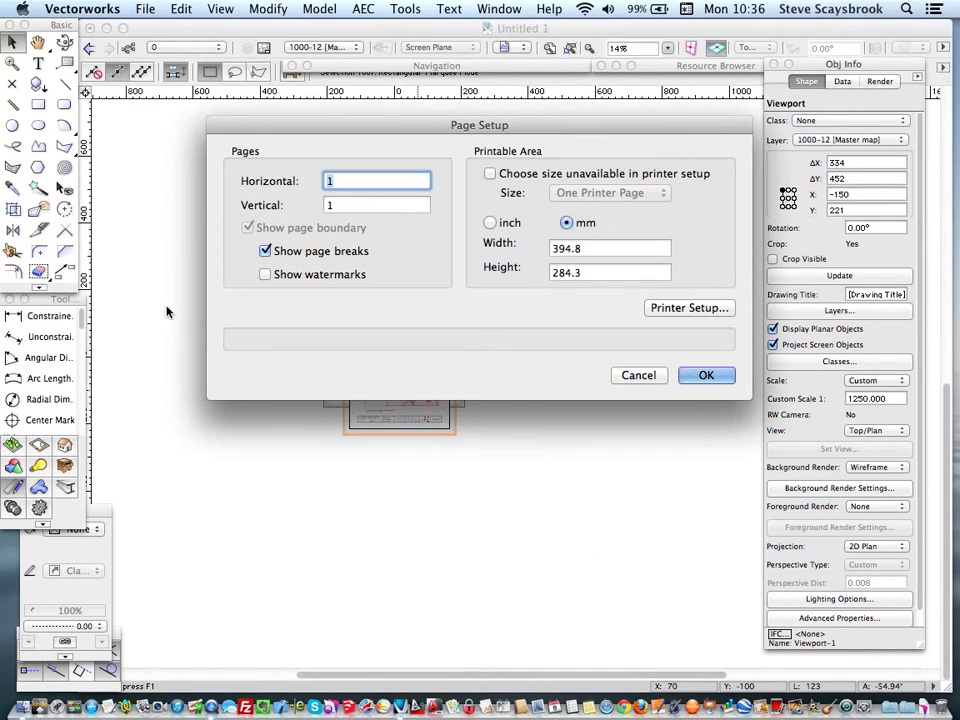
click(692, 308)
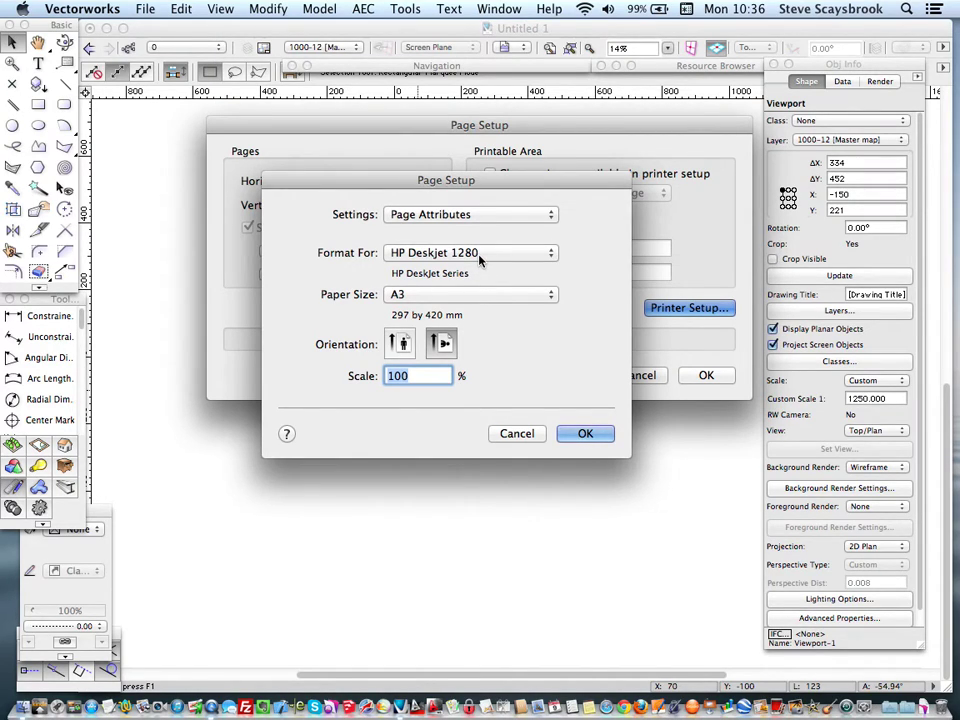
click(400, 343)
click(586, 434)
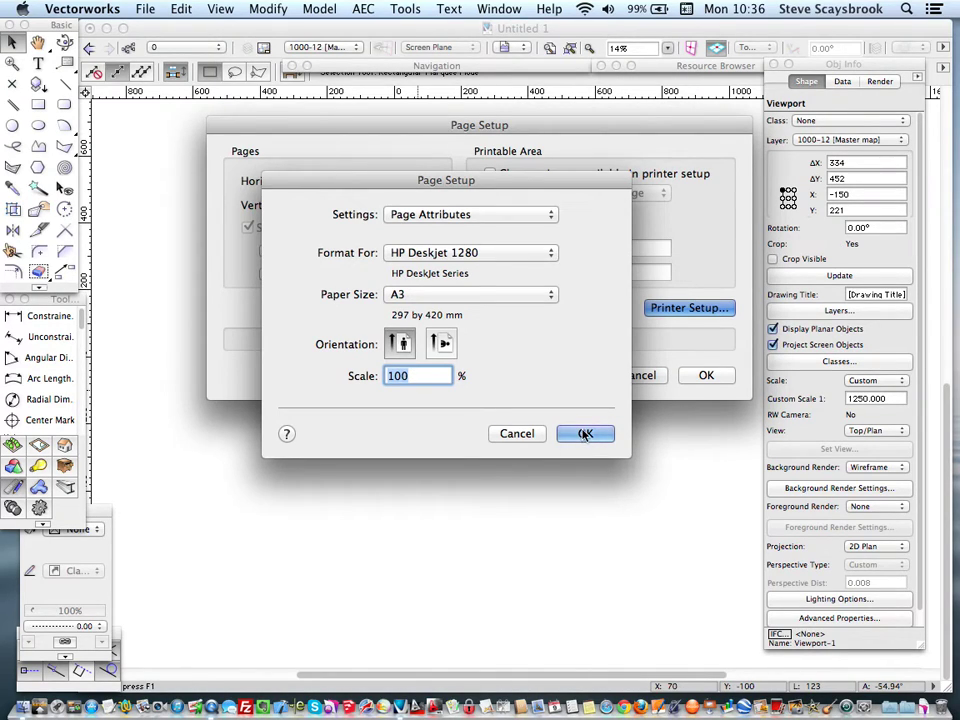
Format the sheet's page for the Brother MFC-J6510DW printer and apply the page setup.
click(476, 253)
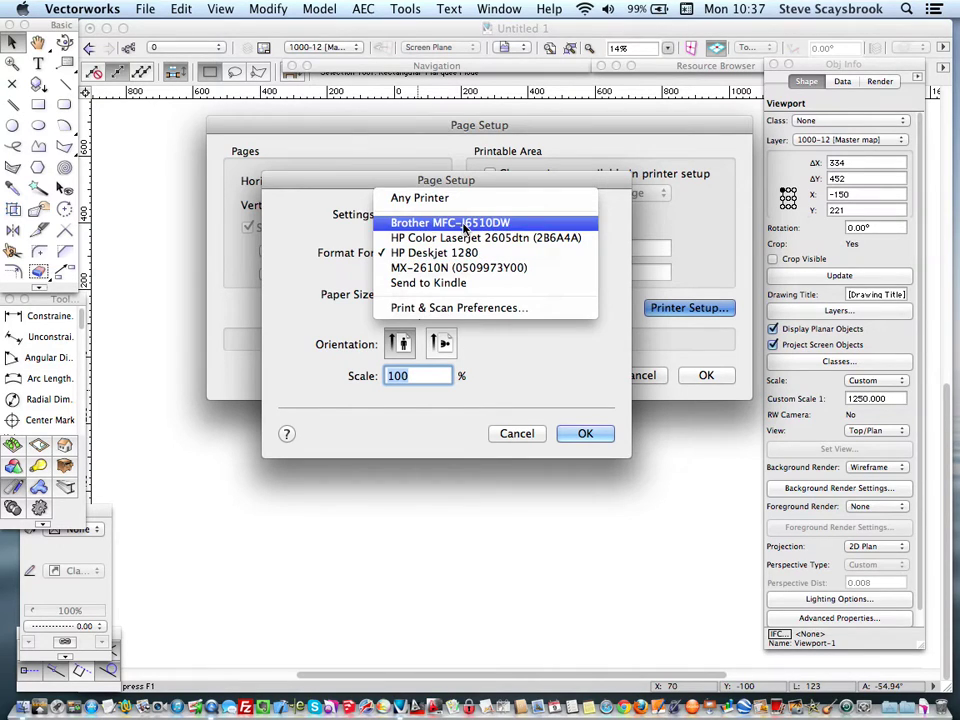
click(463, 228)
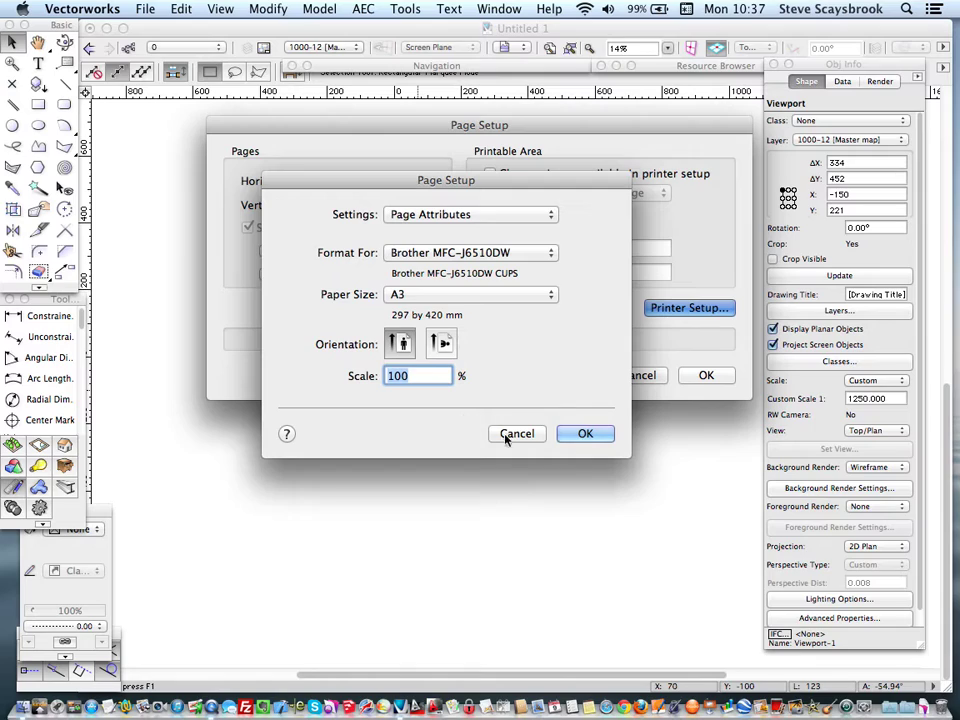
click(585, 433)
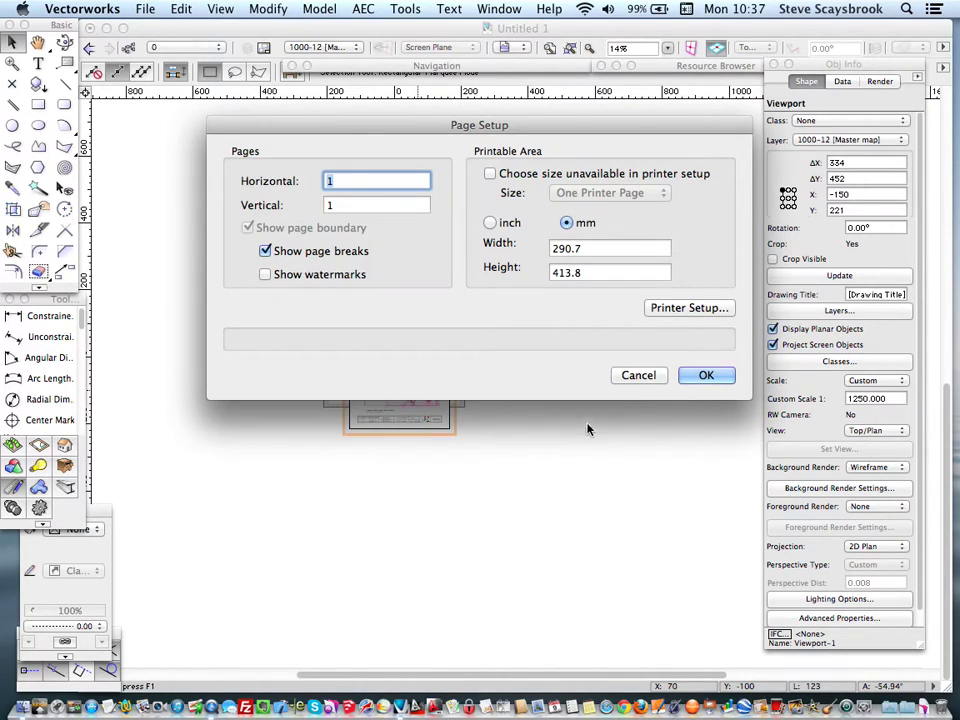
click(706, 375)
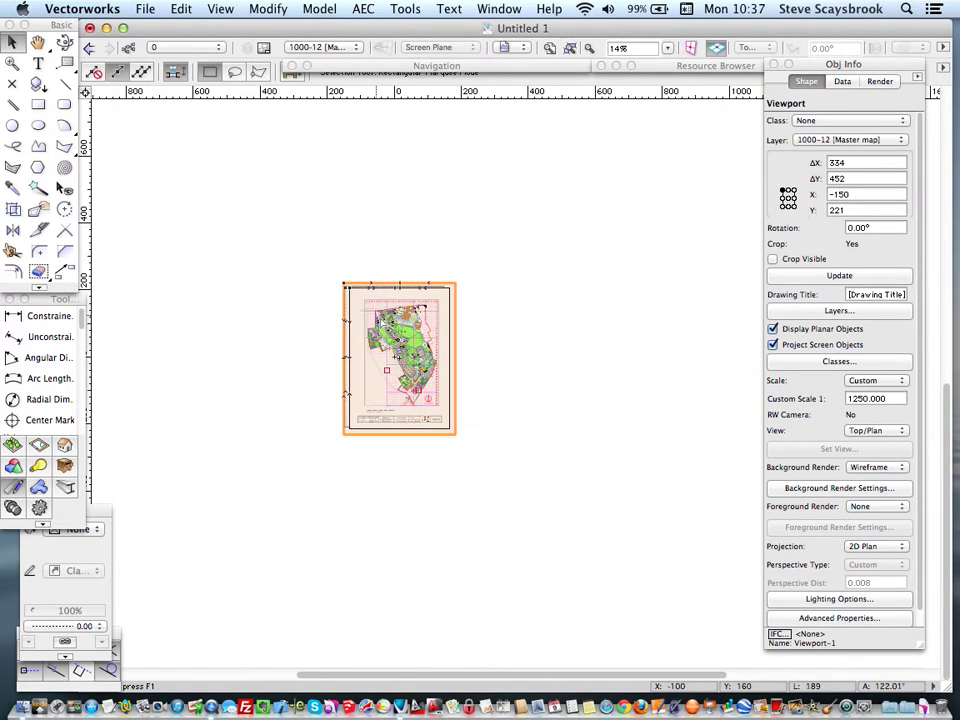
Move the viewport so the plan's outer border lines up with the A3 portrait page boundary, then deselect it.
scroll(378, 316, up, 2)
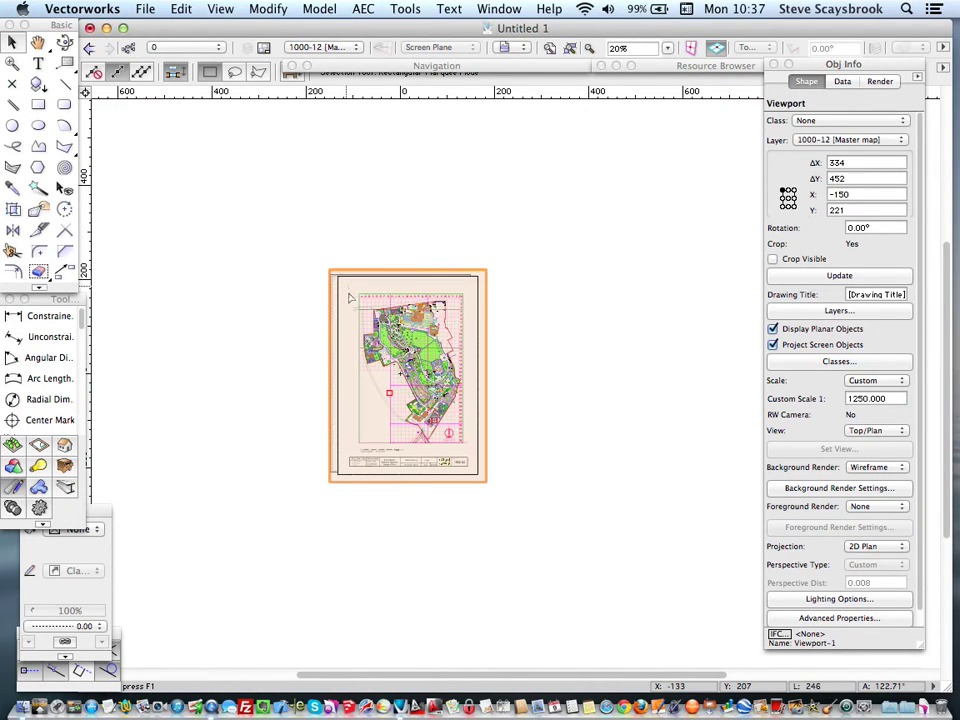
drag(316, 284, 213, 248)
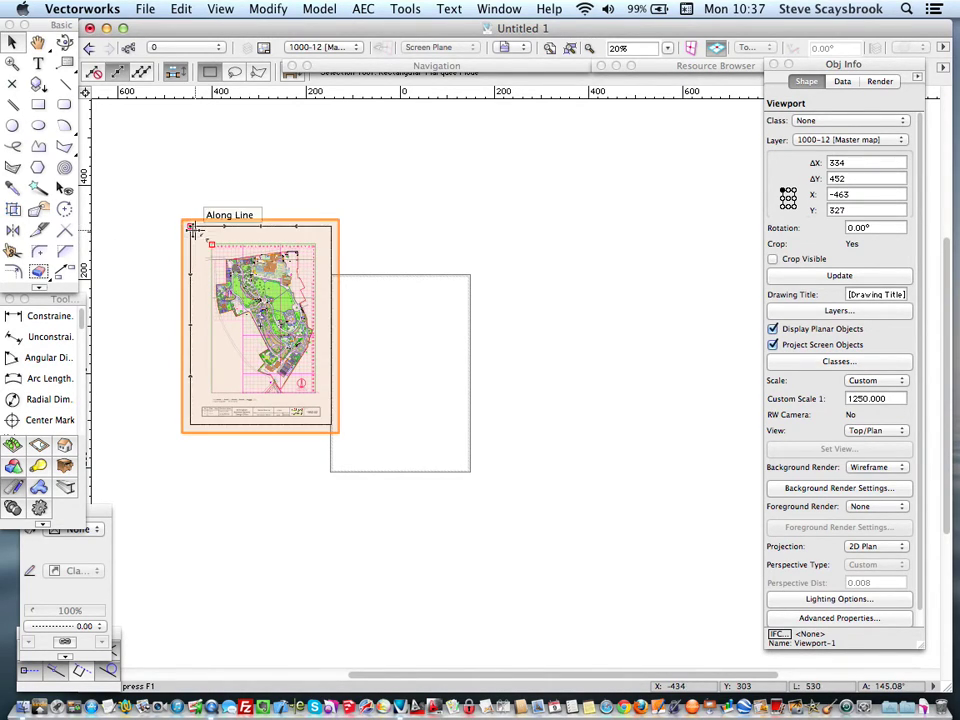
drag(186, 225, 324, 271)
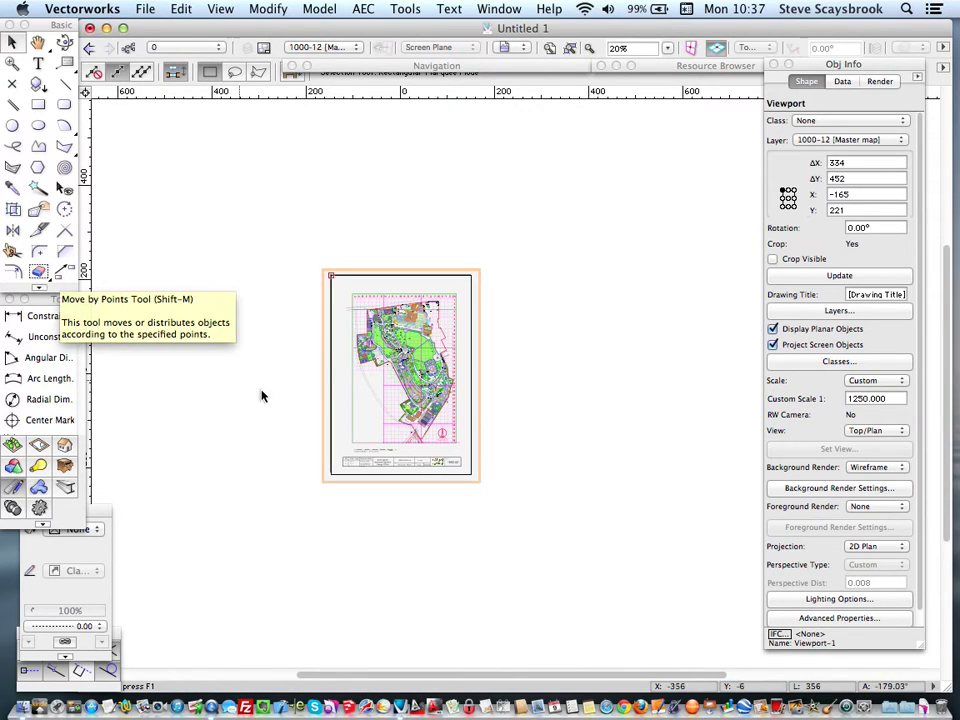
scroll(310, 508, up, 3)
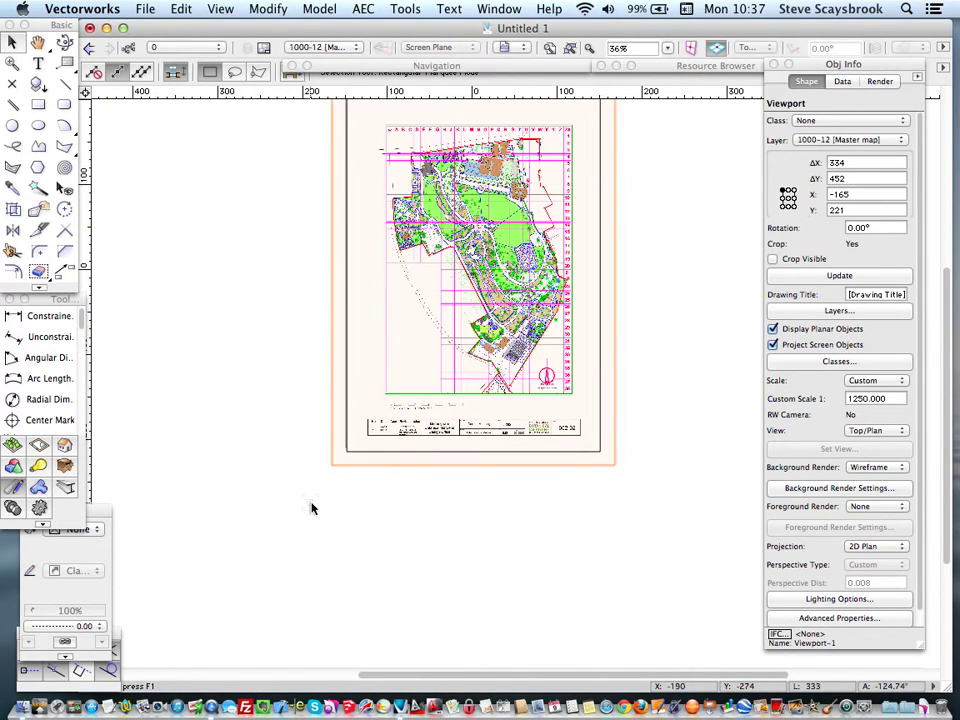
scroll(310, 508, up, 3)
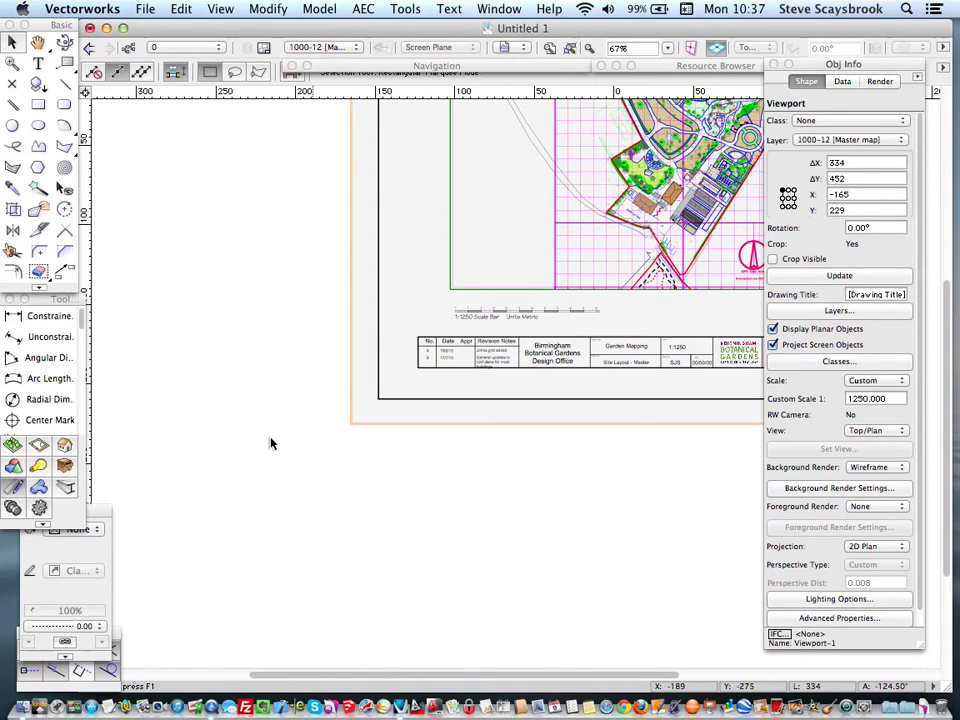
scroll(272, 430, down, 4)
scroll(240, 322, down, 1)
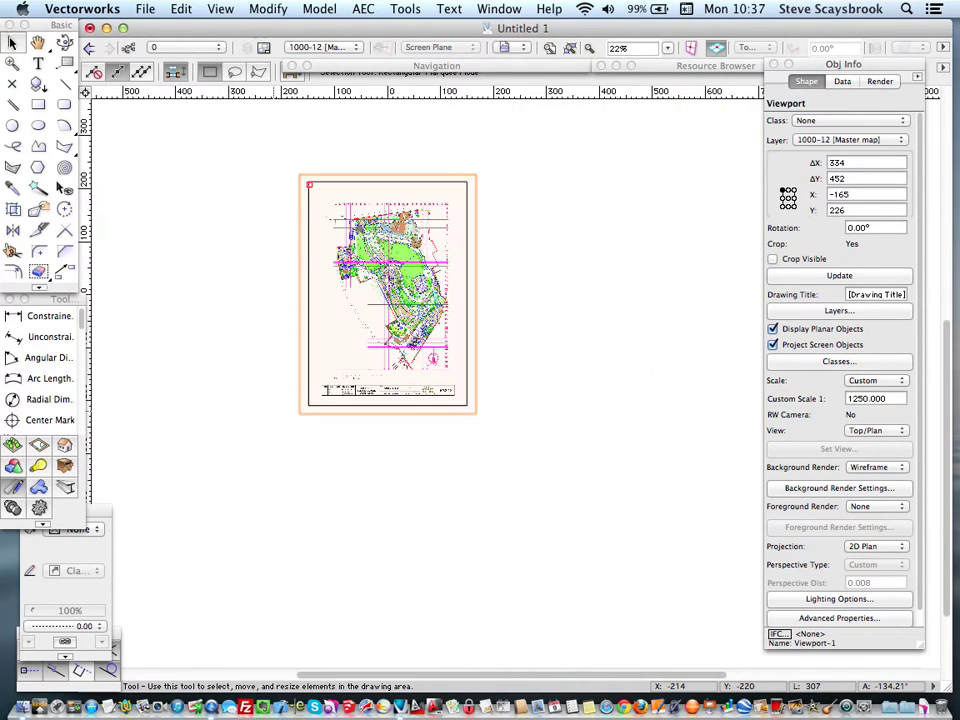
click(242, 315)
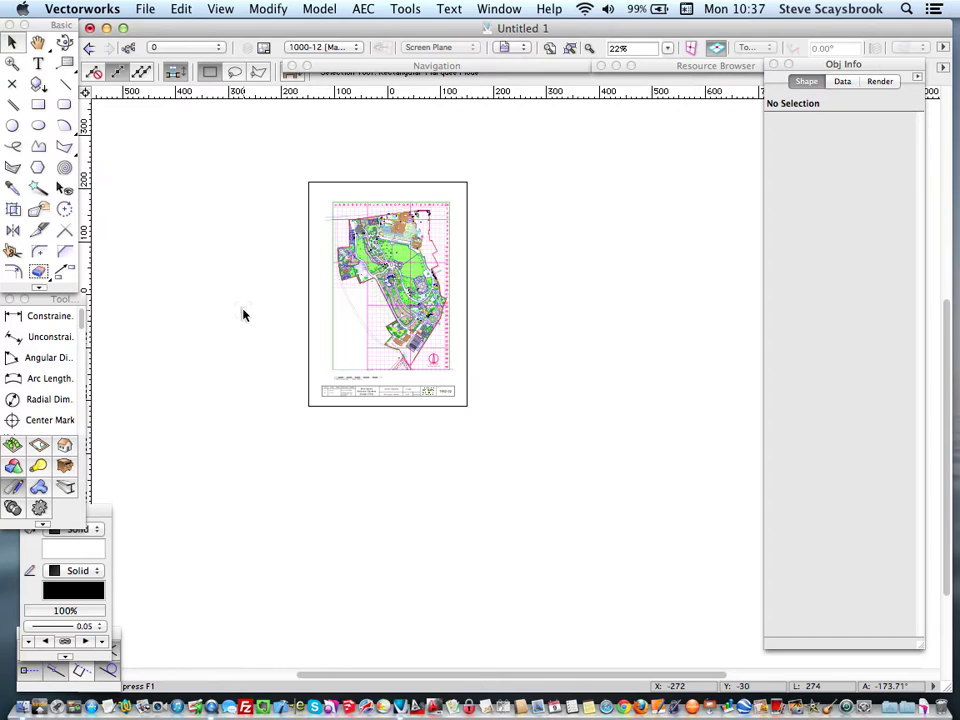
On Design Layer-1, draw two straight lines across the middle of the garden plan, the near-vertical one about 115000 mm long.
scroll(243, 315, up, 2)
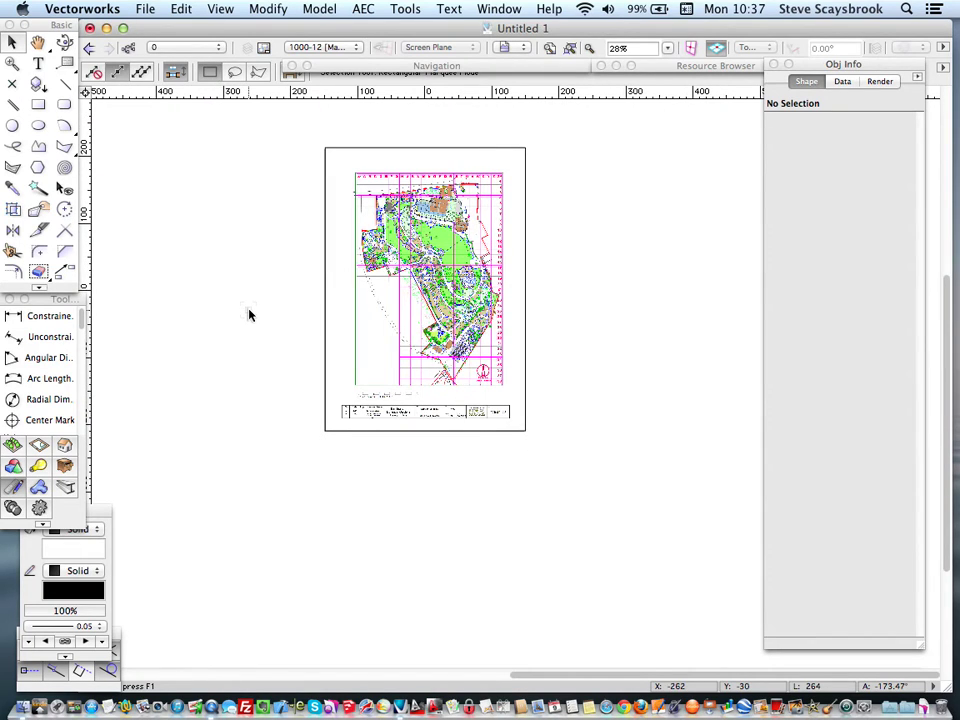
click(297, 48)
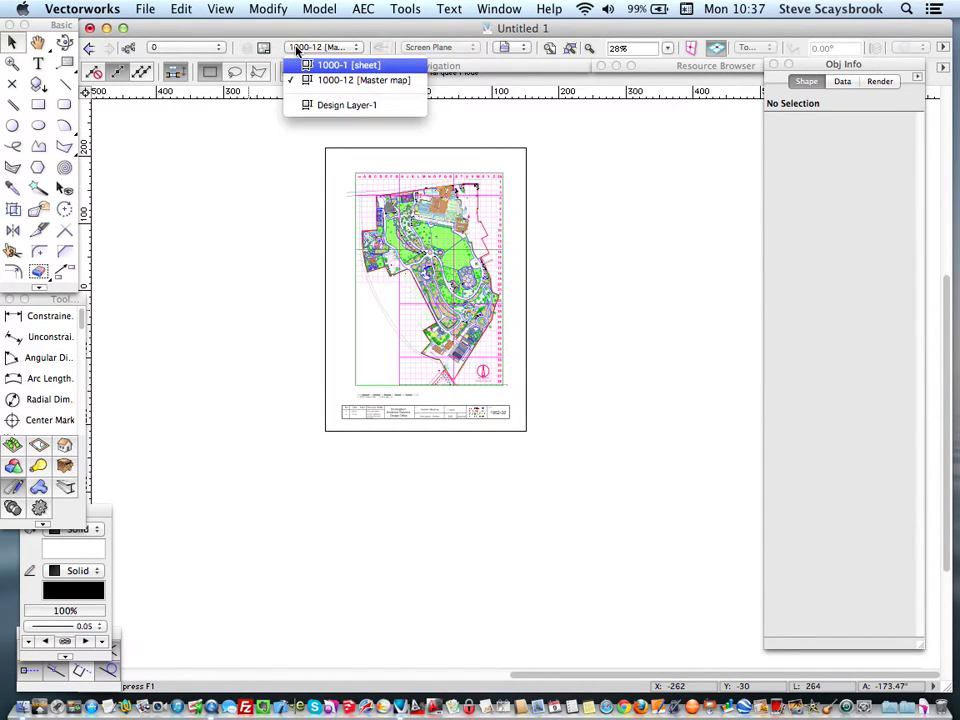
click(313, 105)
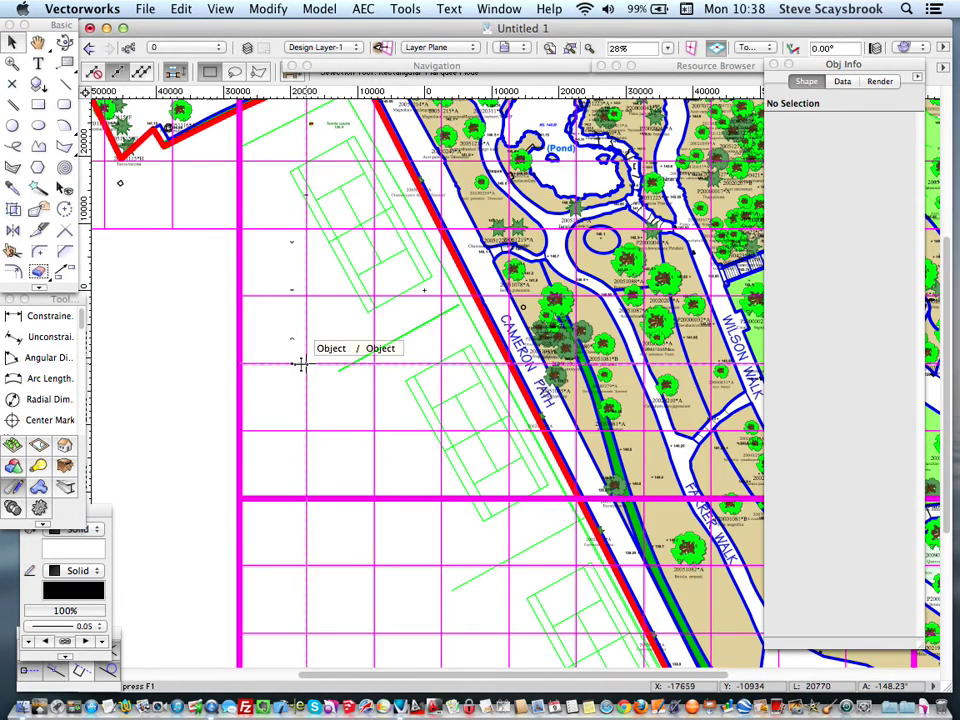
scroll(300, 368, down, 3)
scroll(301, 365, down, 3)
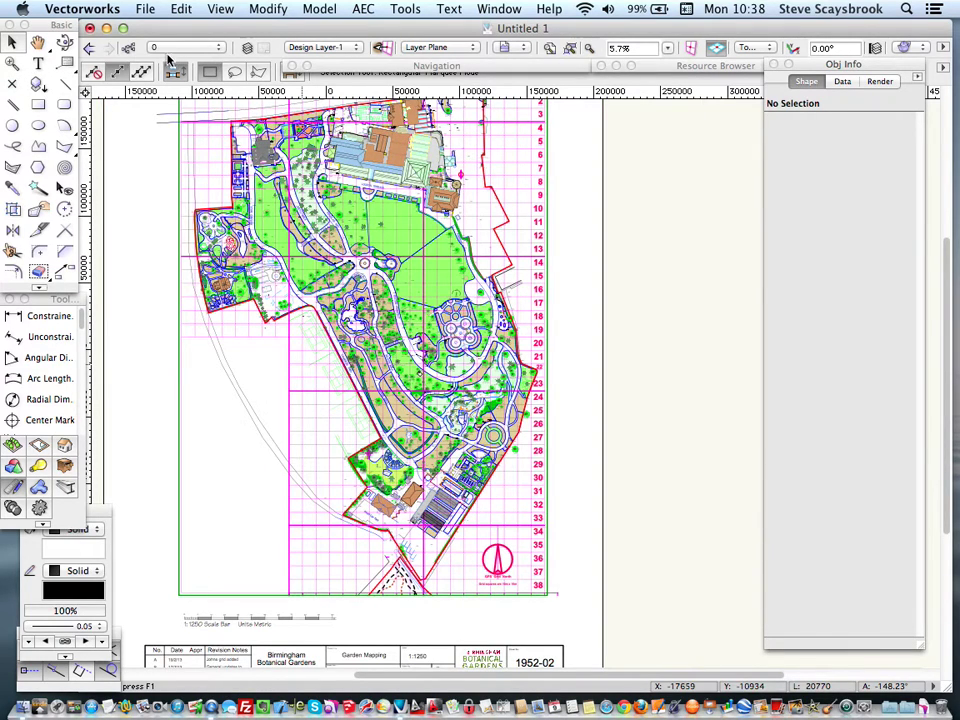
click(63, 84)
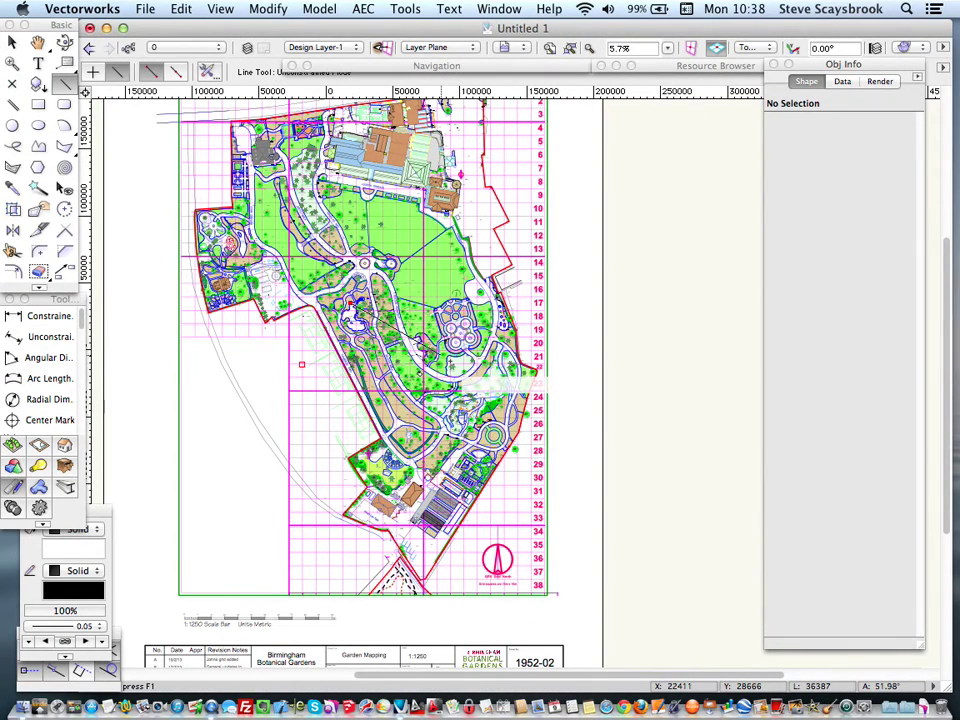
drag(392, 312, 385, 466)
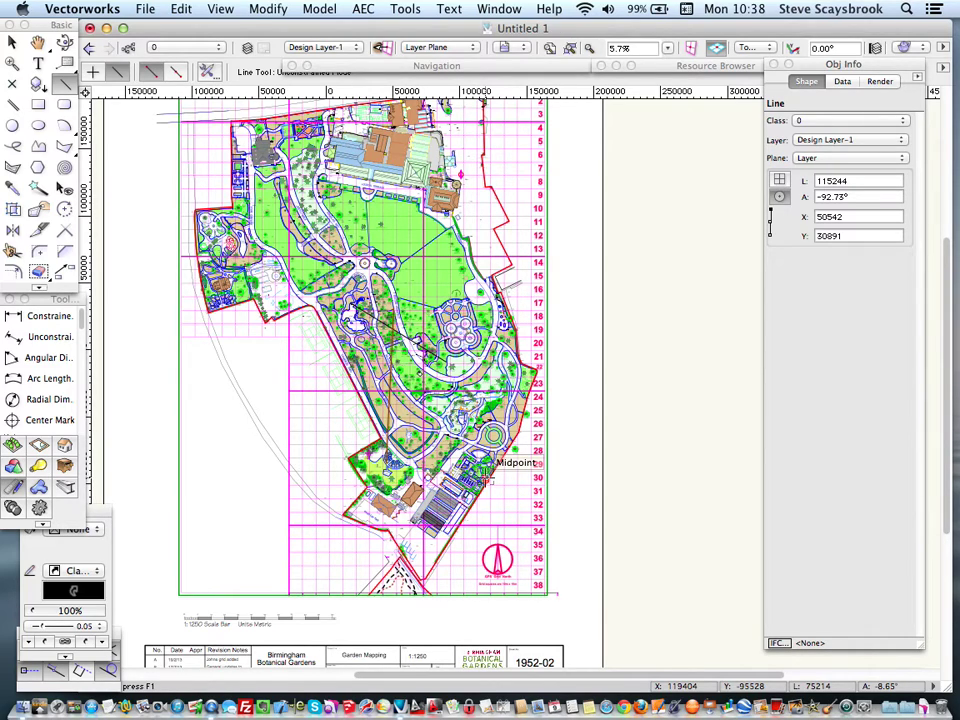
Return to sheet layer 1000-12 [Master map] and check how the new design-layer lines appear in the viewport.
click(310, 48)
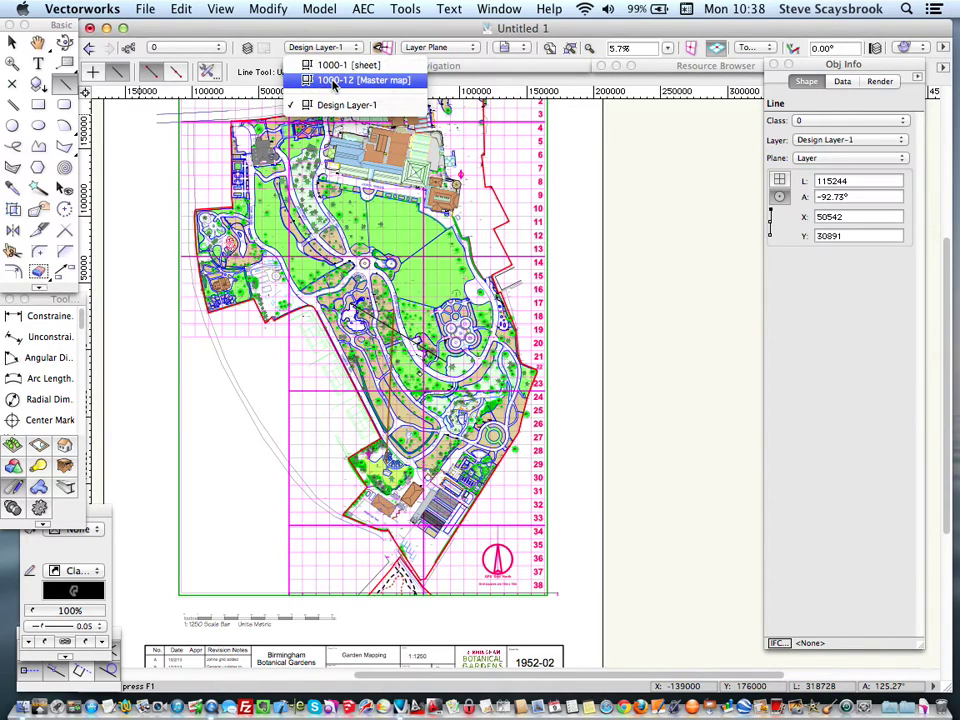
click(334, 81)
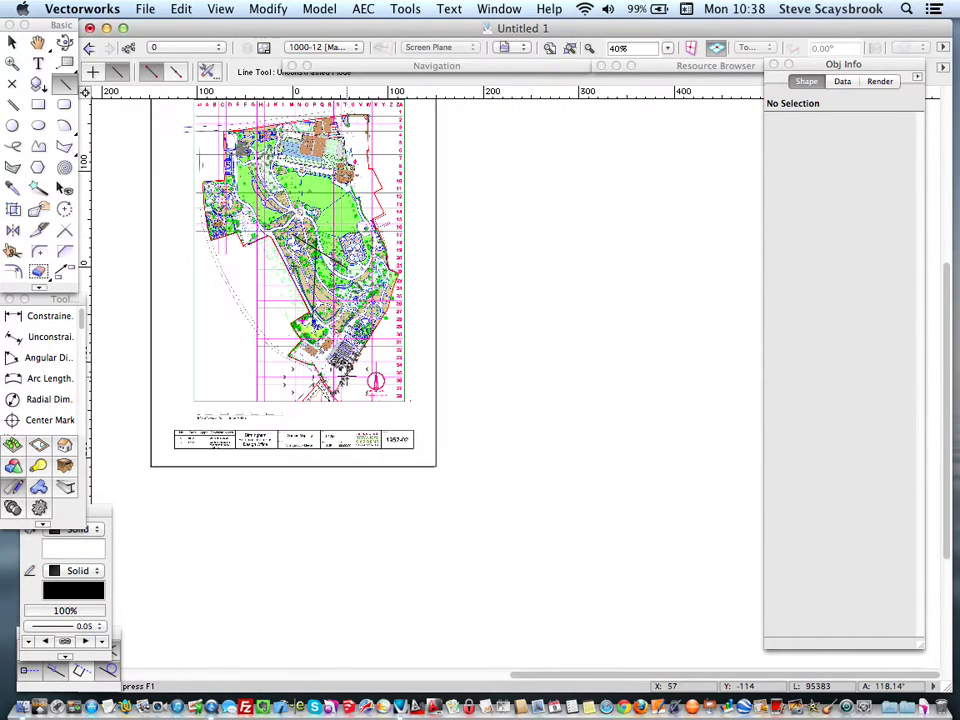
scroll(336, 376, up, 4)
middle_drag(286, 329, 372, 422)
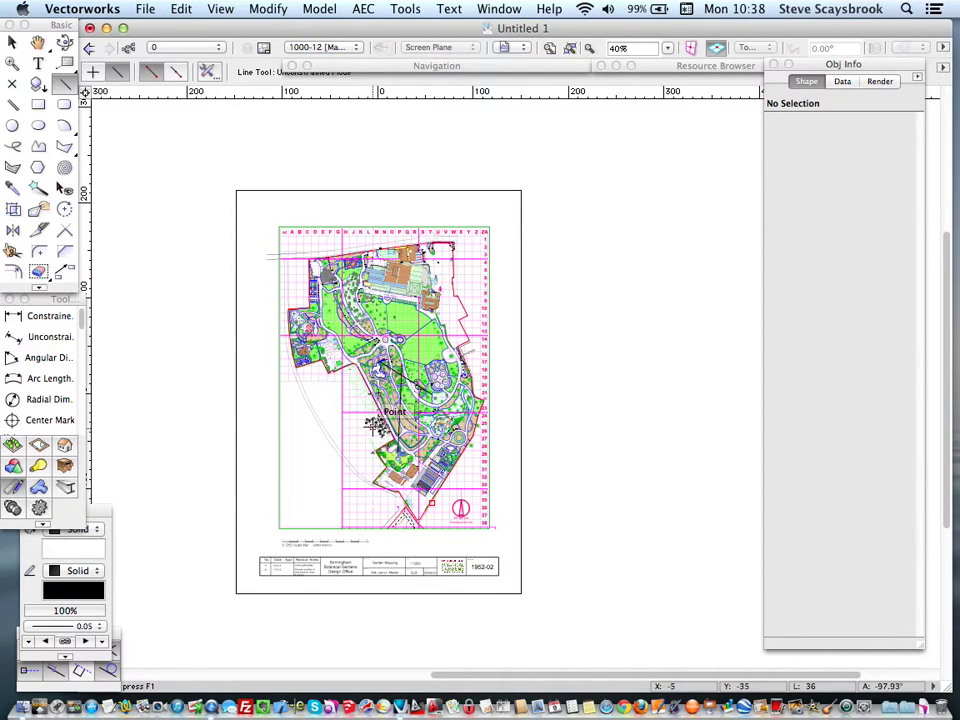
scroll(372, 424, up, 1)
scroll(372, 425, down, 1)
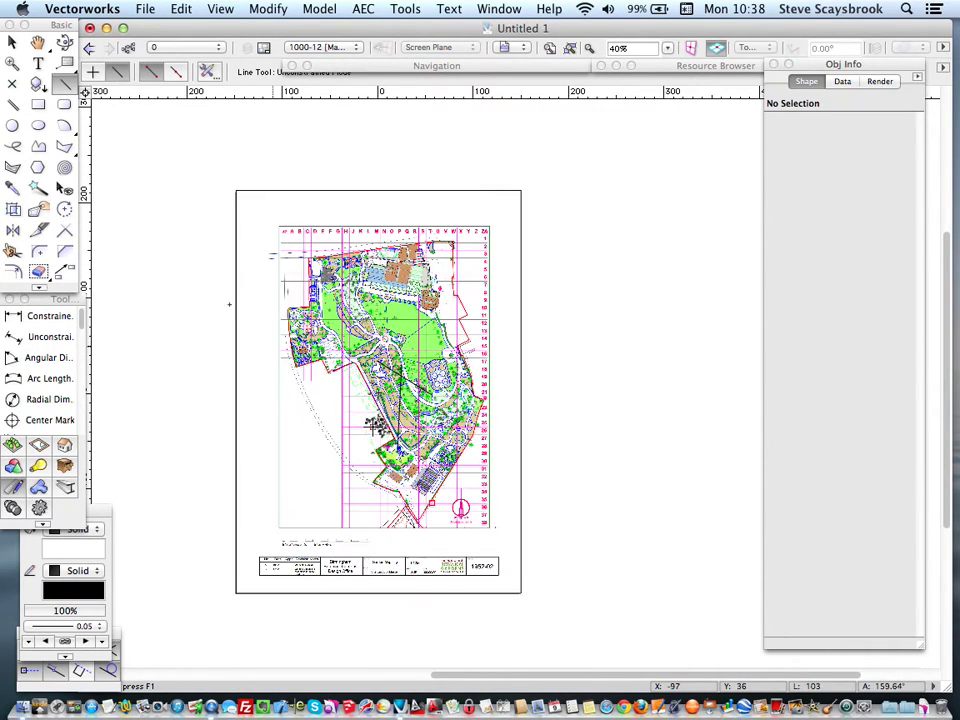
Select the viewport on the Master map sheet and inspect its extent and scale settings against the page.
key(x)
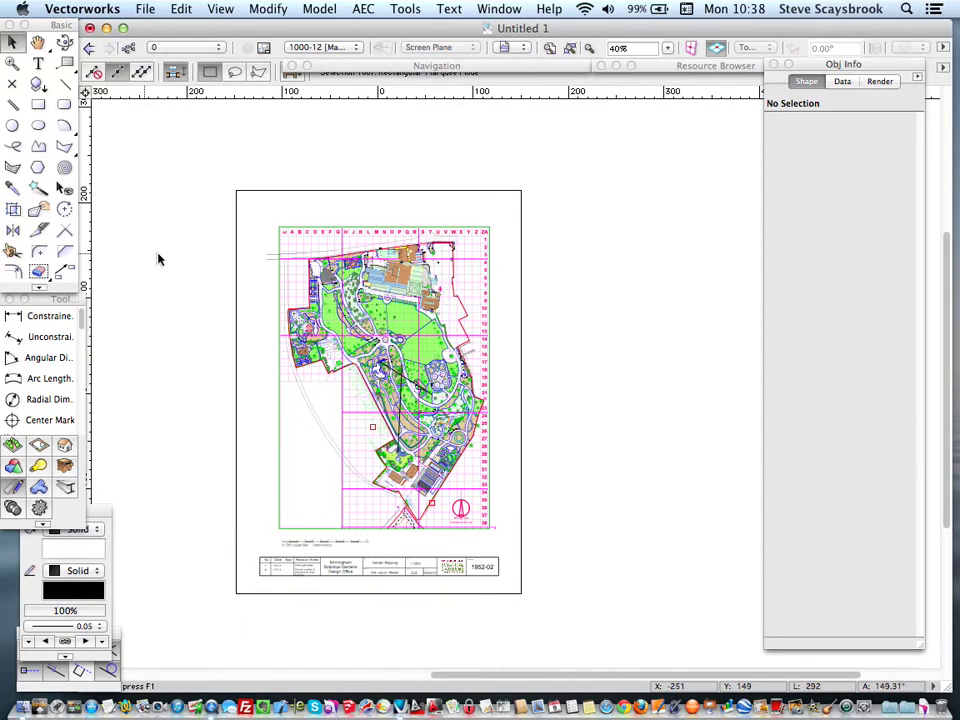
click(237, 273)
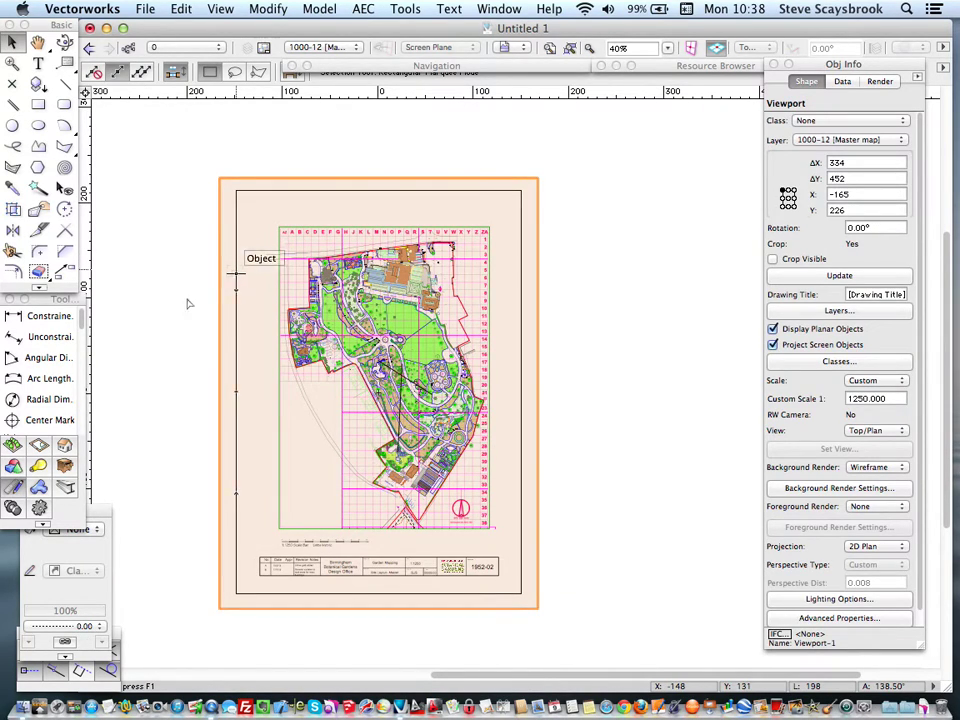
scroll(171, 440, down, 1)
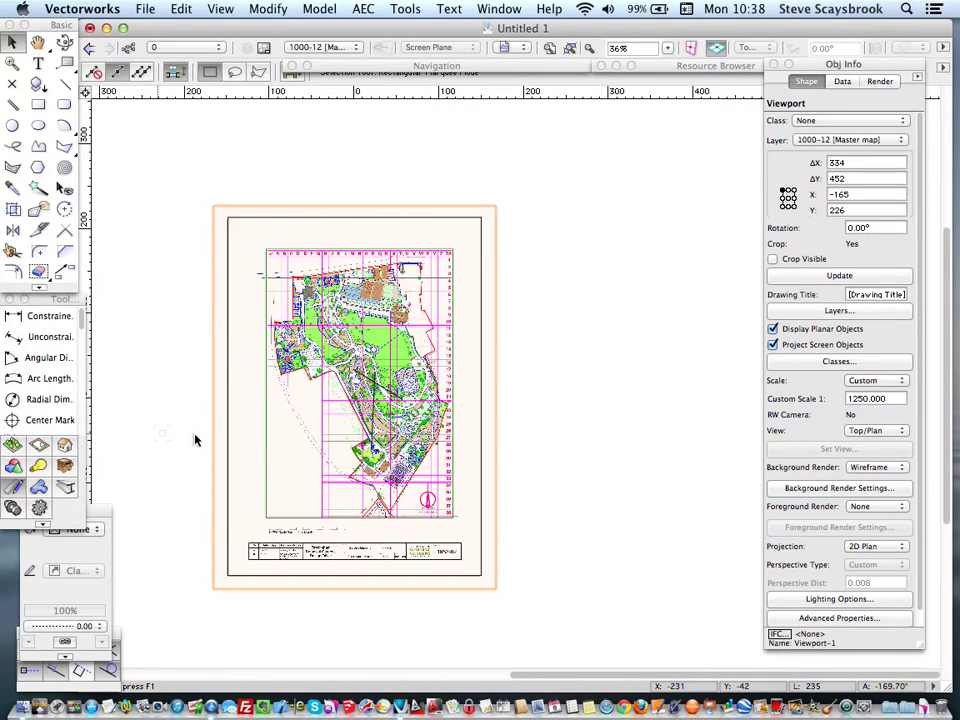
scroll(195, 440, down, 1)
scroll(195, 440, down, 1)
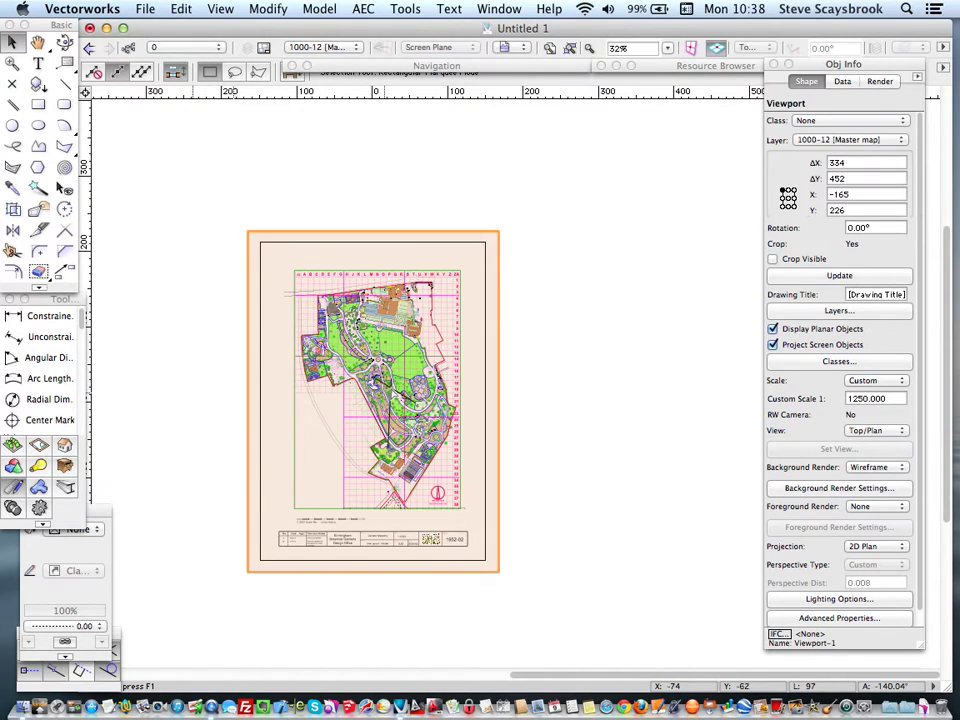
scroll(317, 454, up, 1)
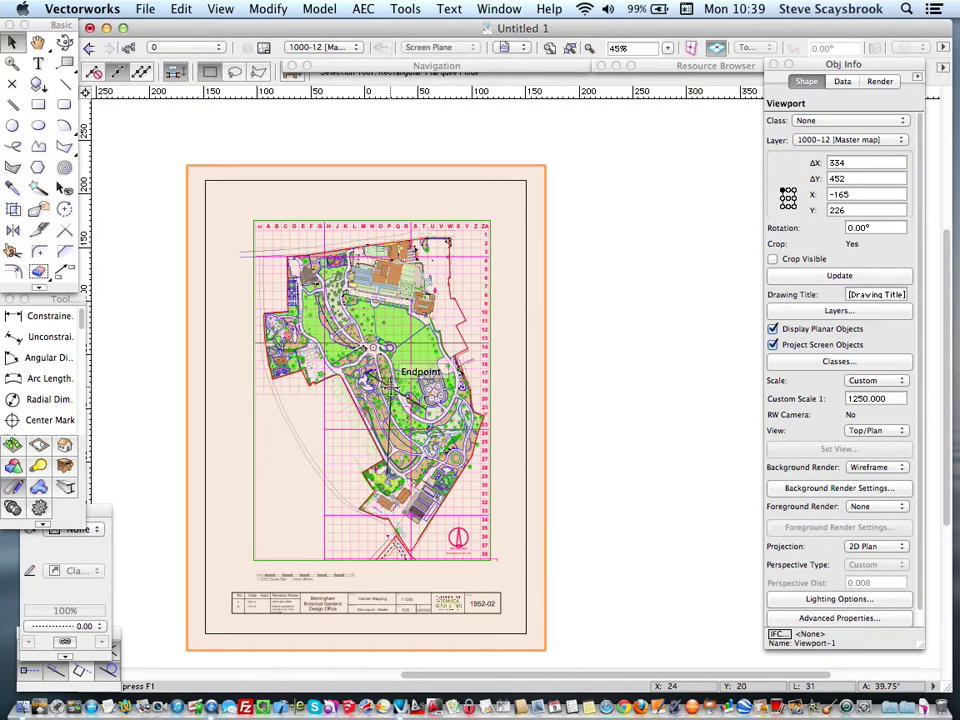
scroll(395, 378, down, 1)
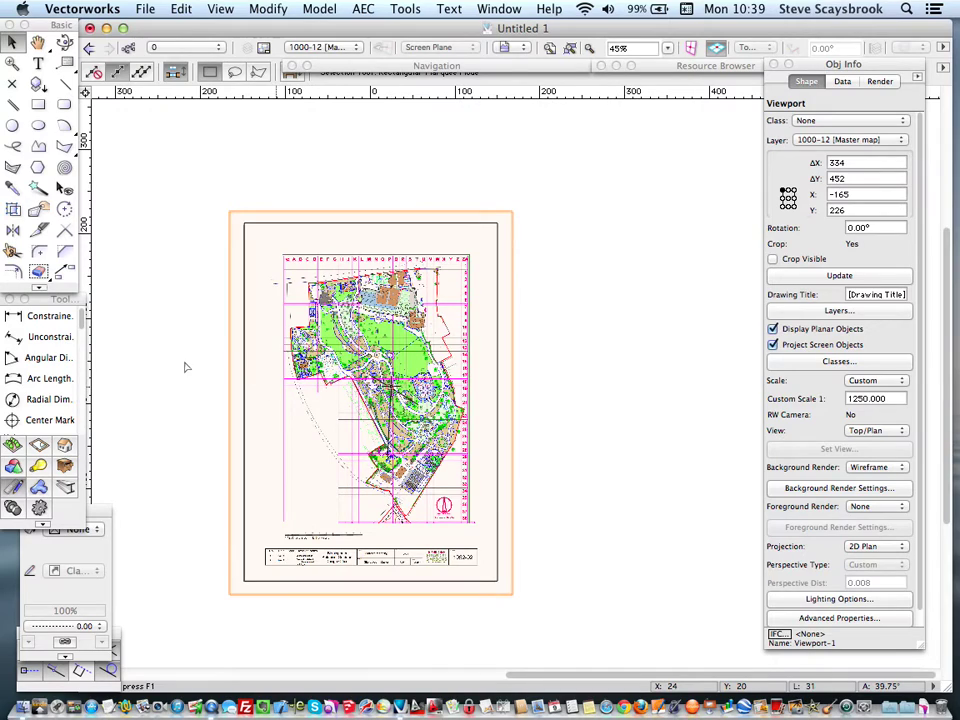